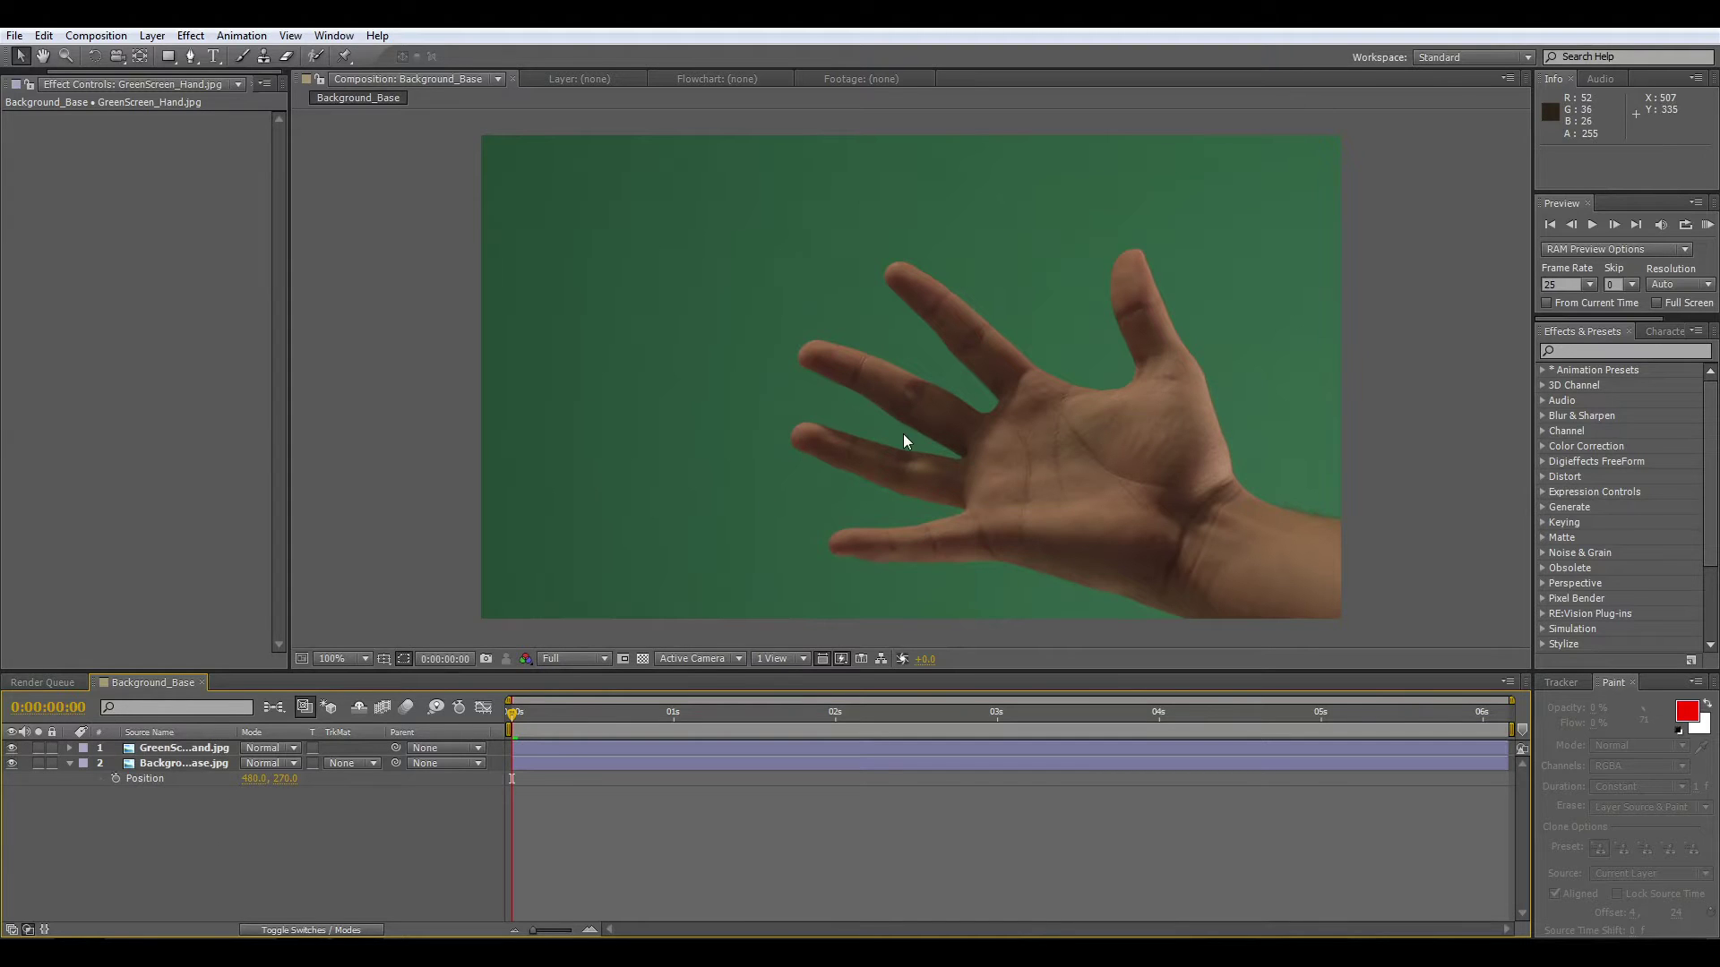
Step: Select the hand layer and briefly hide it to check the garden background underneath
click(145, 748)
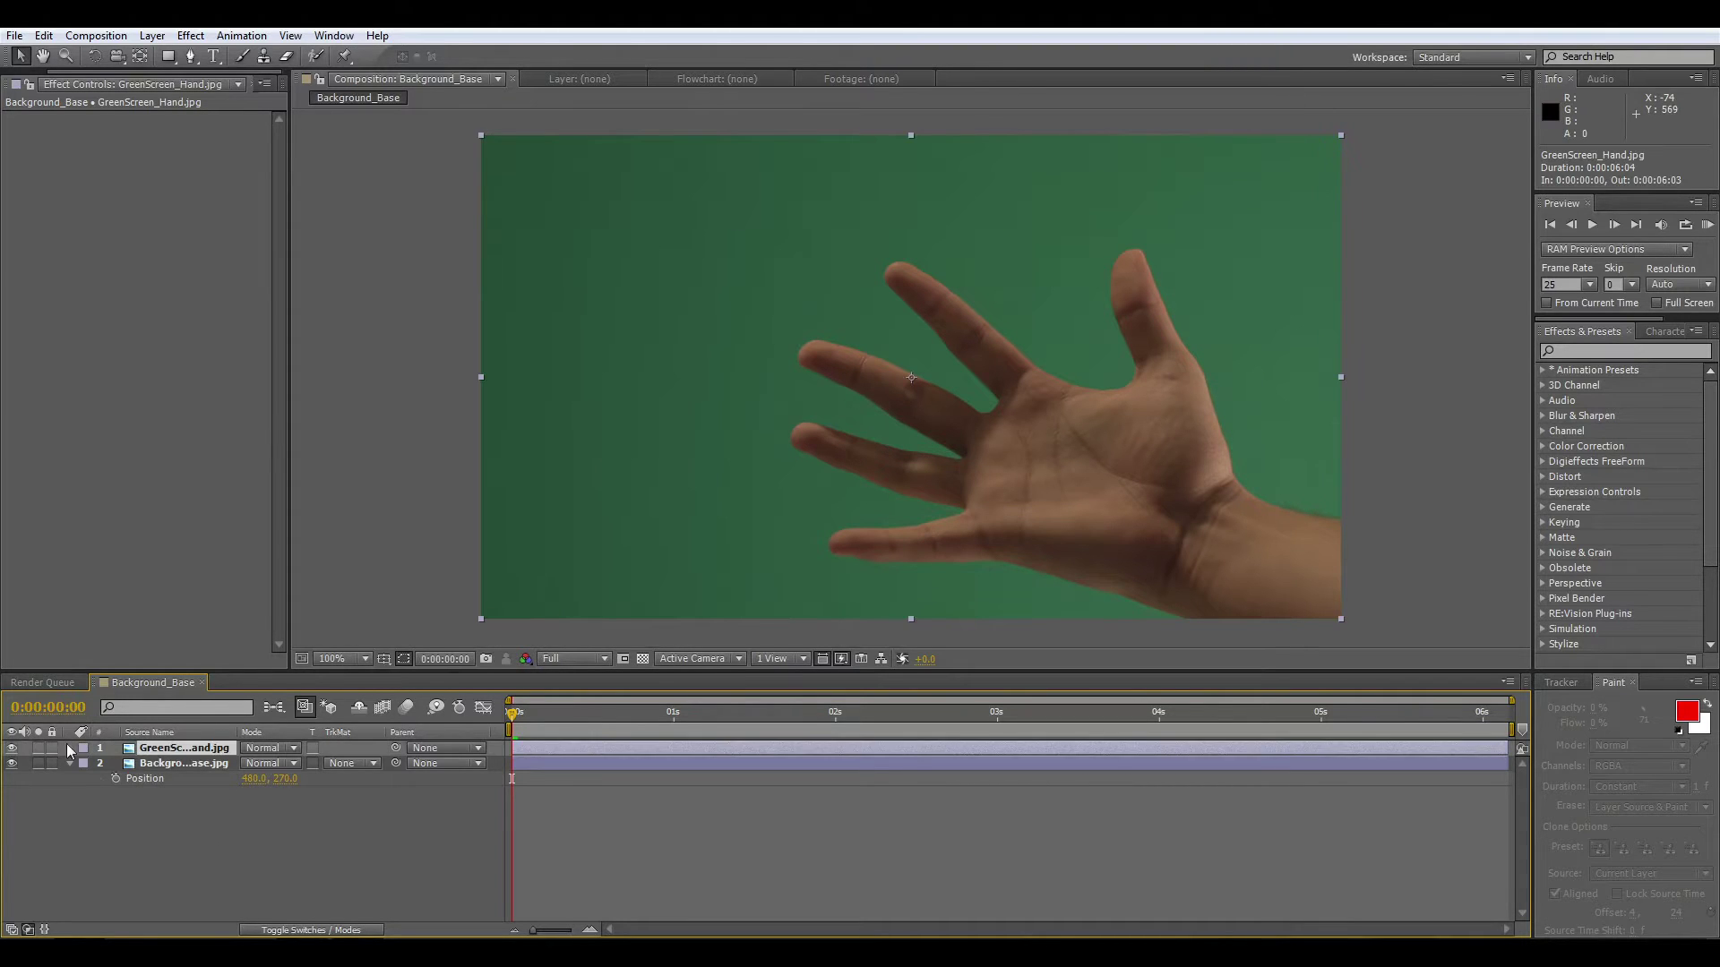
click(12, 749)
click(13, 749)
Step: Apply Keylight to the hand, sampling the green screen, with Screen Gain 105 and pre-blur 1.0
click(191, 36)
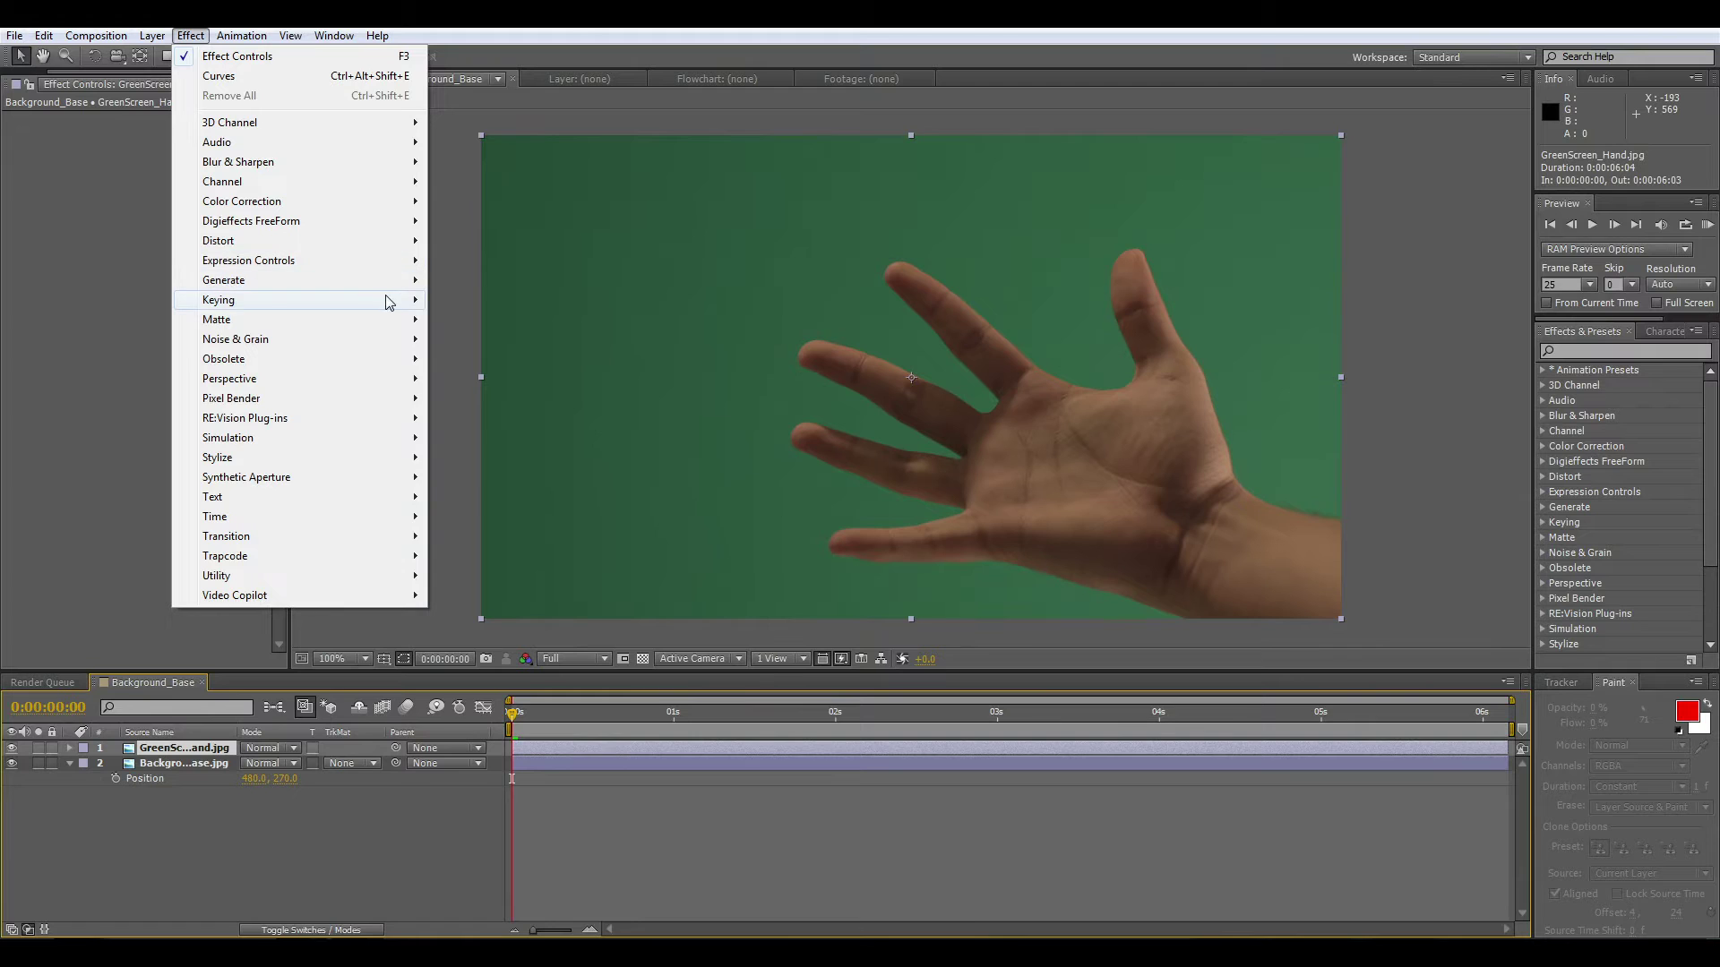
mouse_move(219, 299)
click(499, 444)
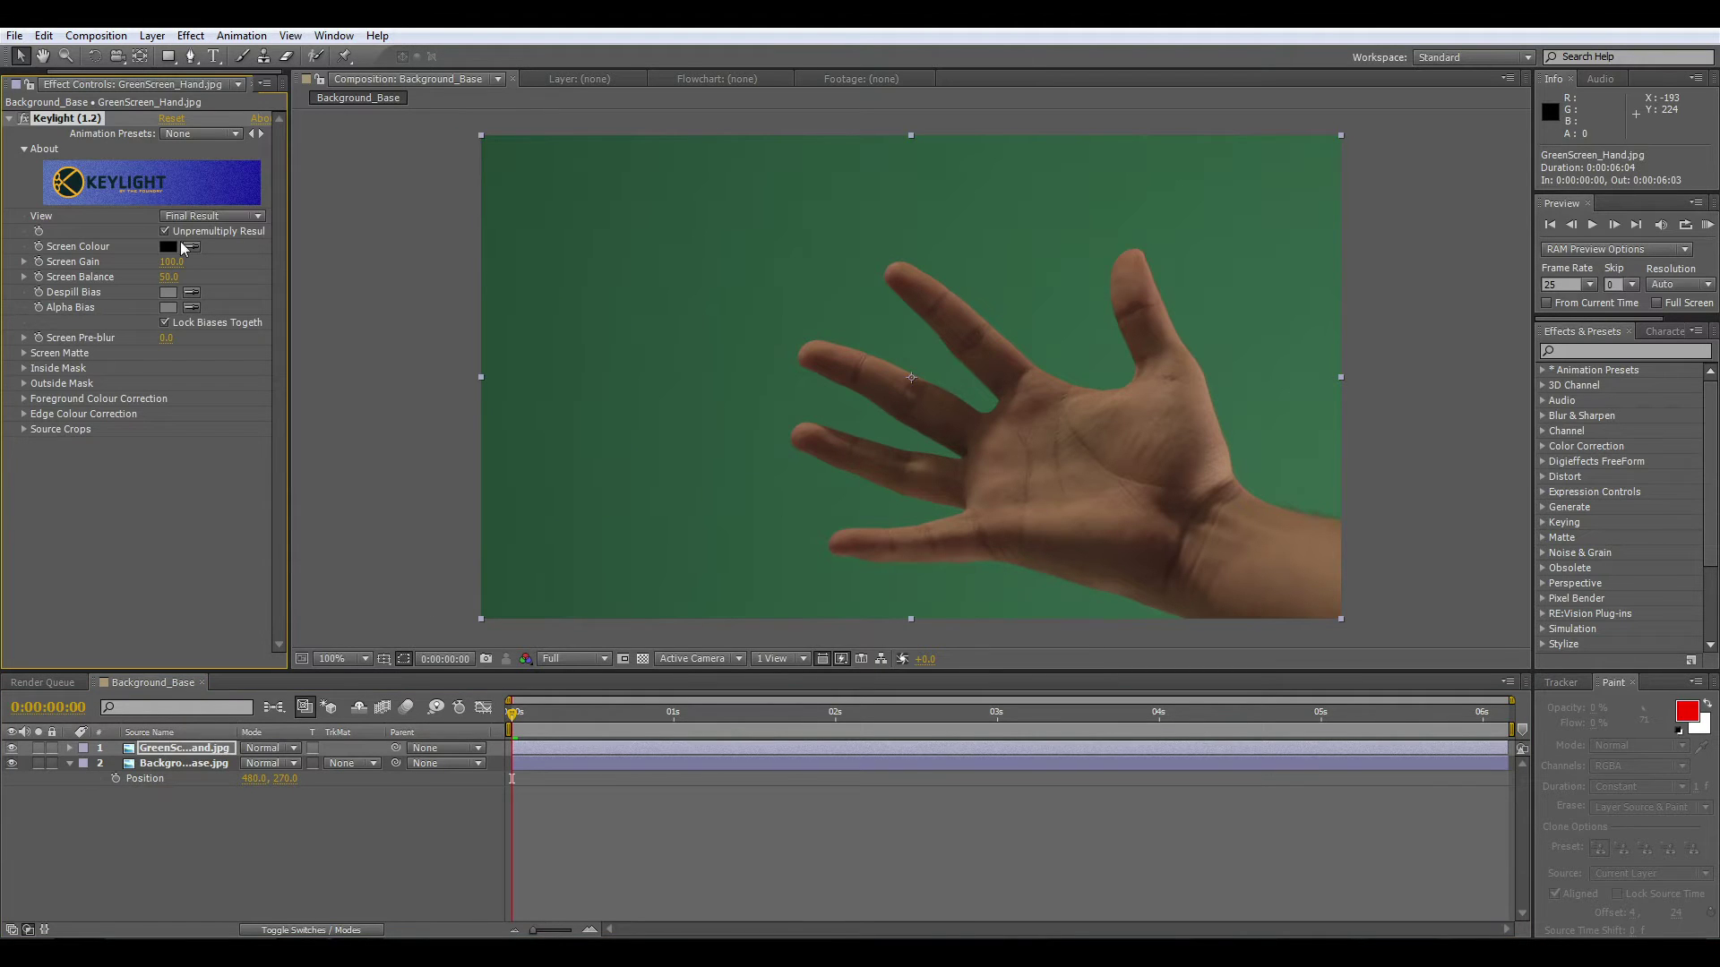
click(189, 247)
click(535, 408)
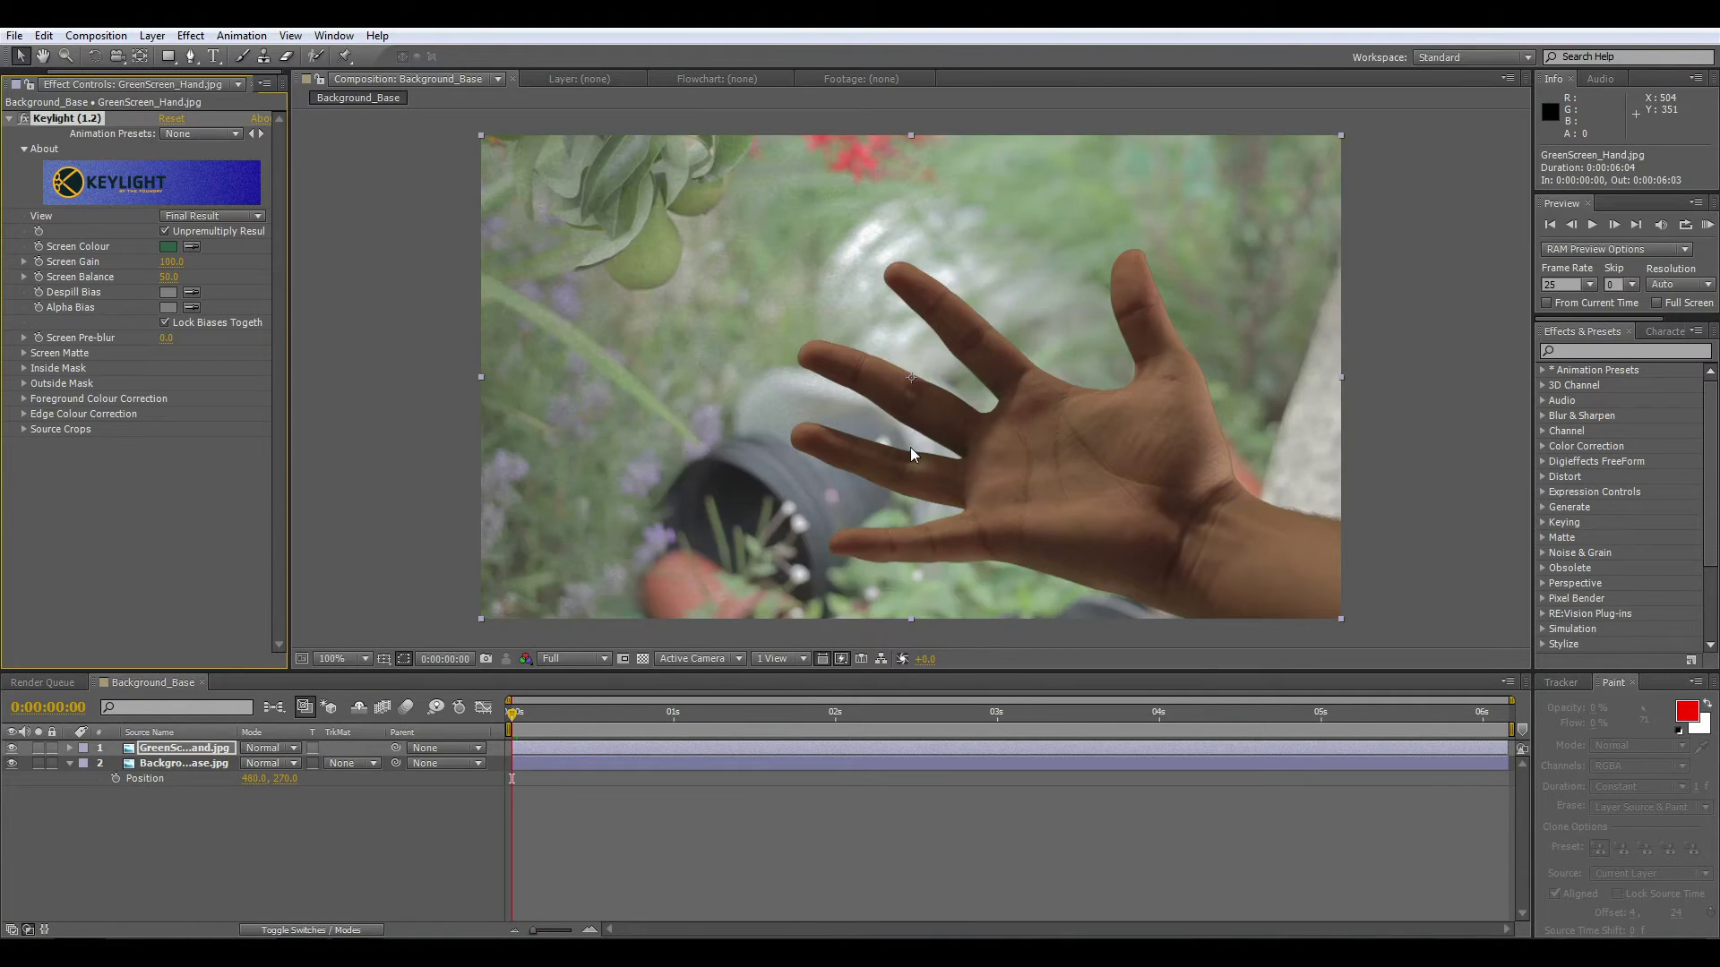
click(169, 262)
text(105)
key(Return)
mouse_move(166, 338)
mouse_down()
mouse_move(184, 337)
mouse_move(159, 388)
mouse_up()
click(24, 353)
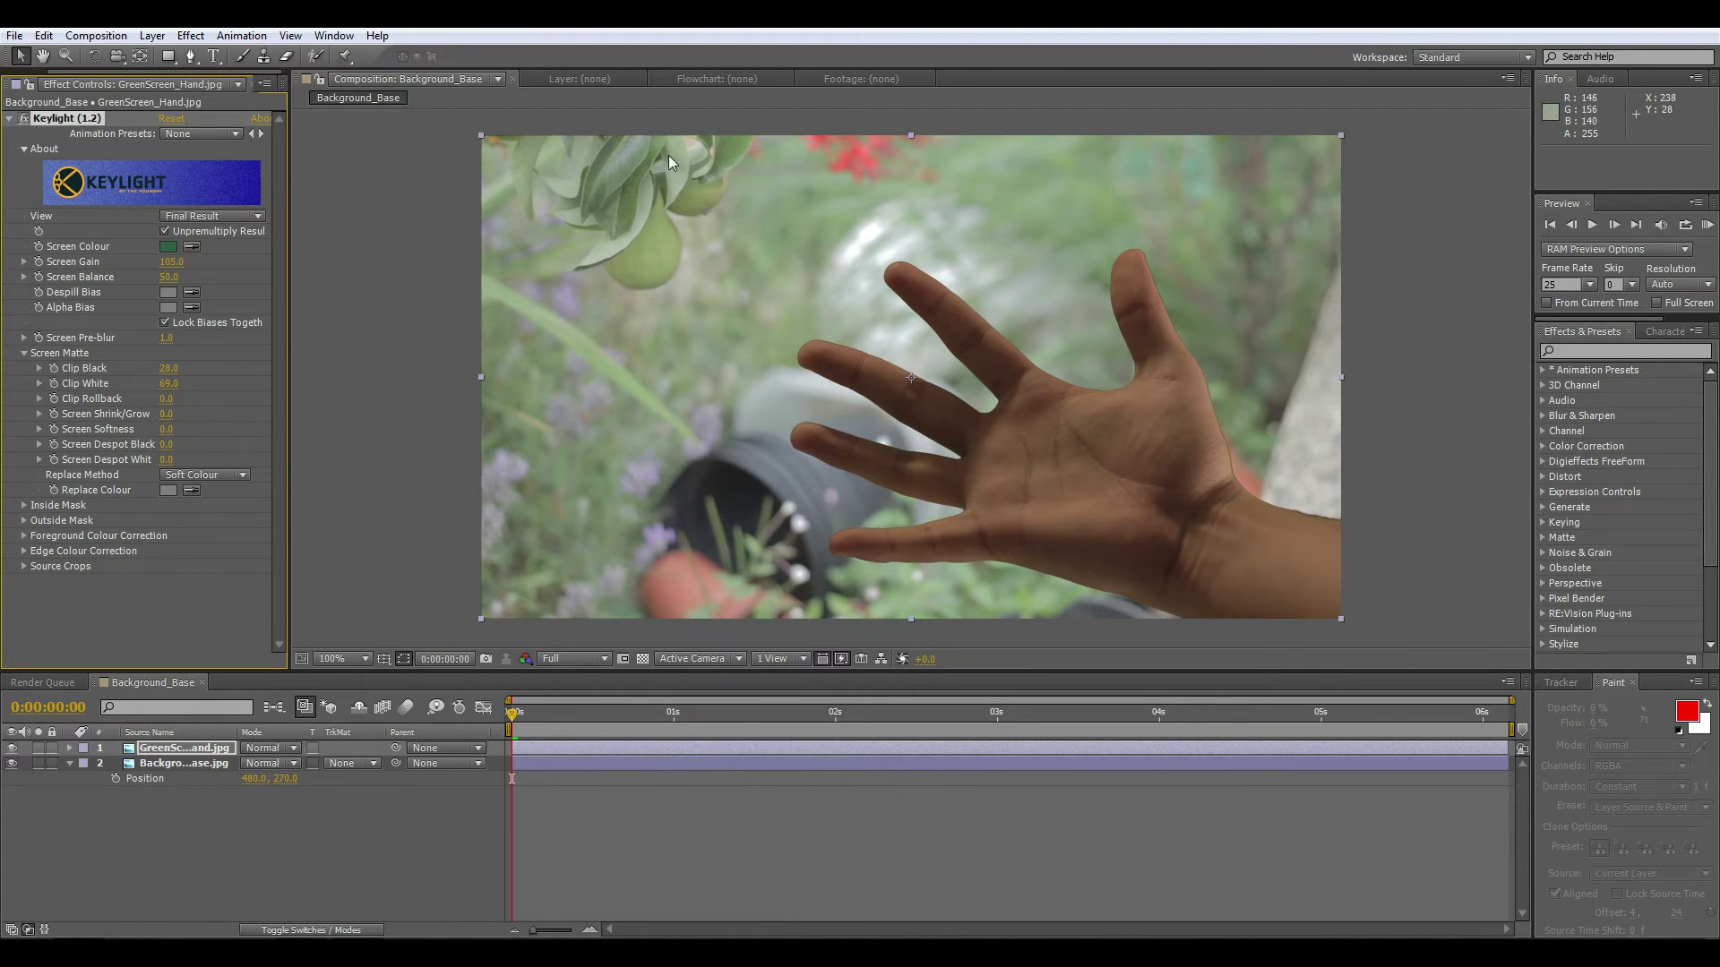
Step: Add a Simple Choker with a choke of 1.00 to the hand's matte
click(515, 605)
click(191, 35)
mouse_move(216, 320)
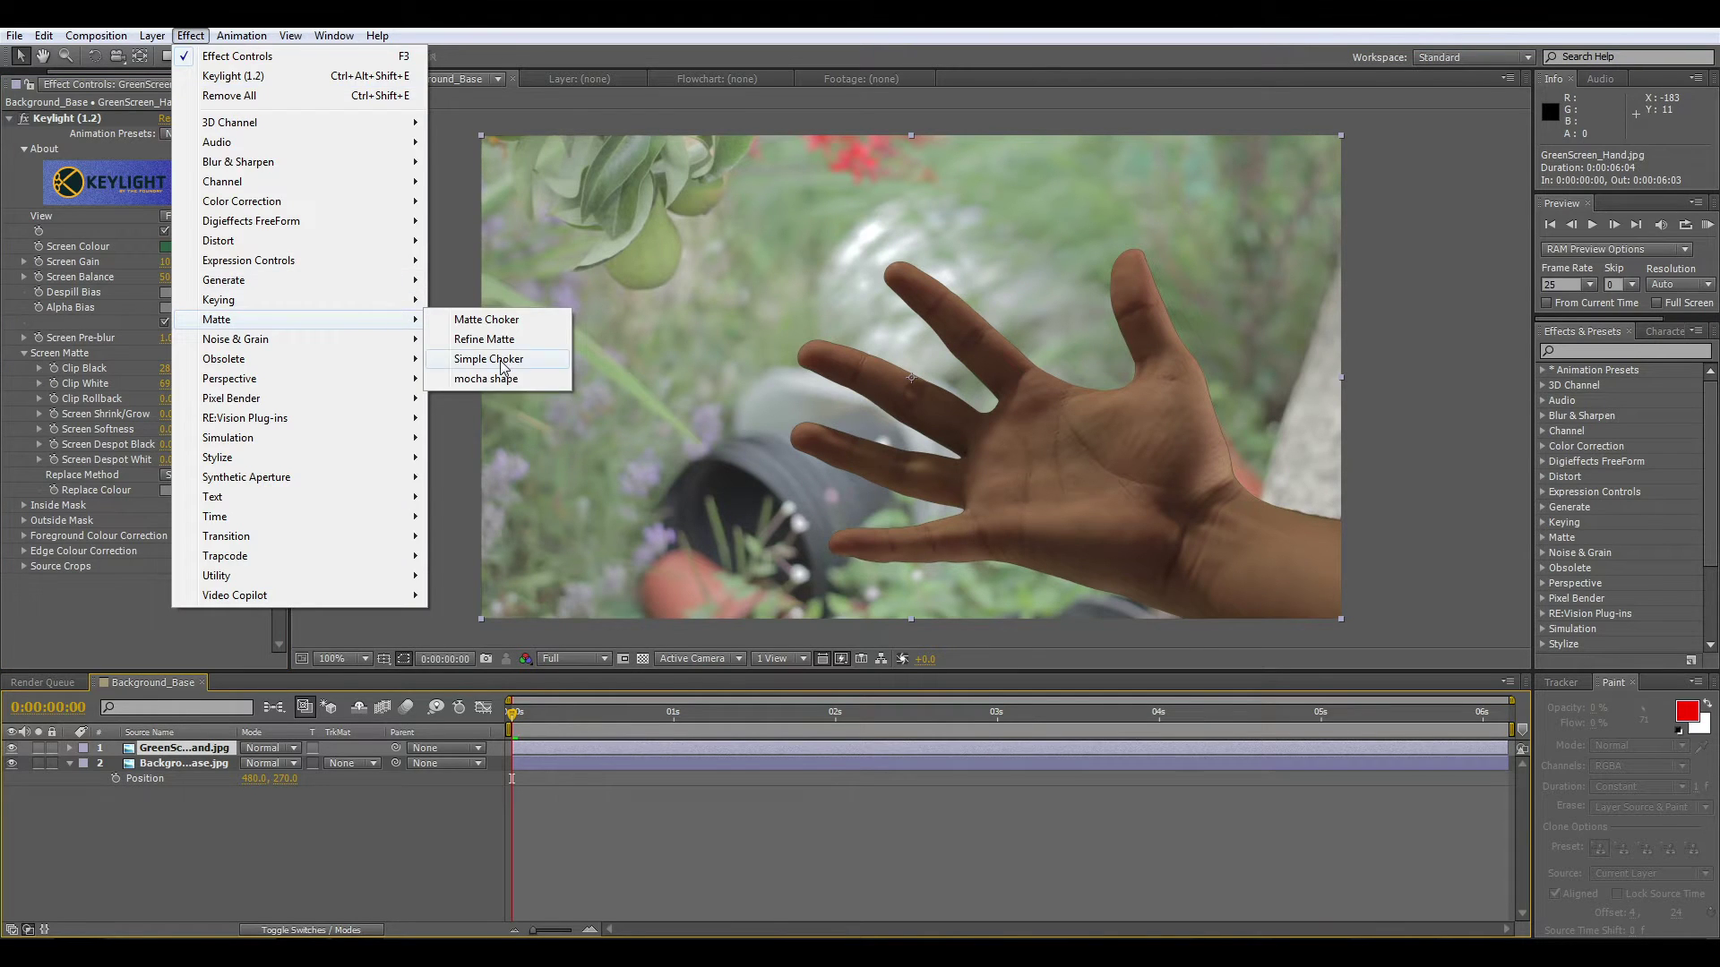
click(488, 359)
key(Return)
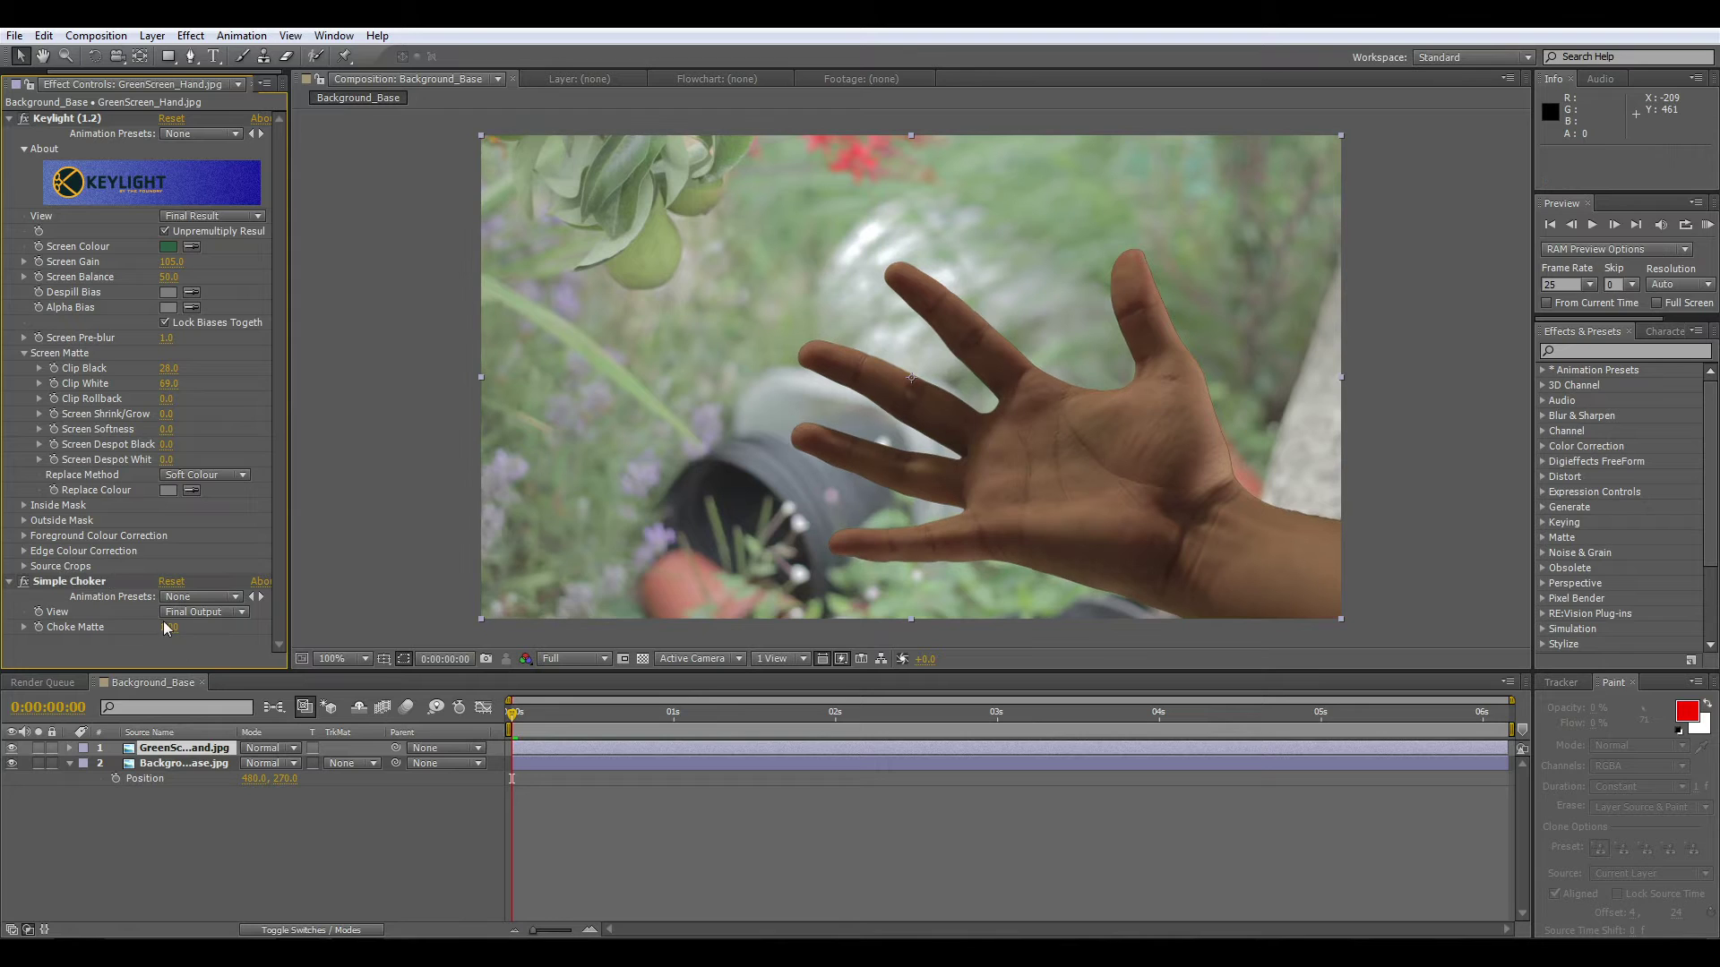
Step: Apply Curves to the hand and reshape the RGB curve to brighten it
click(191, 34)
mouse_move(241, 201)
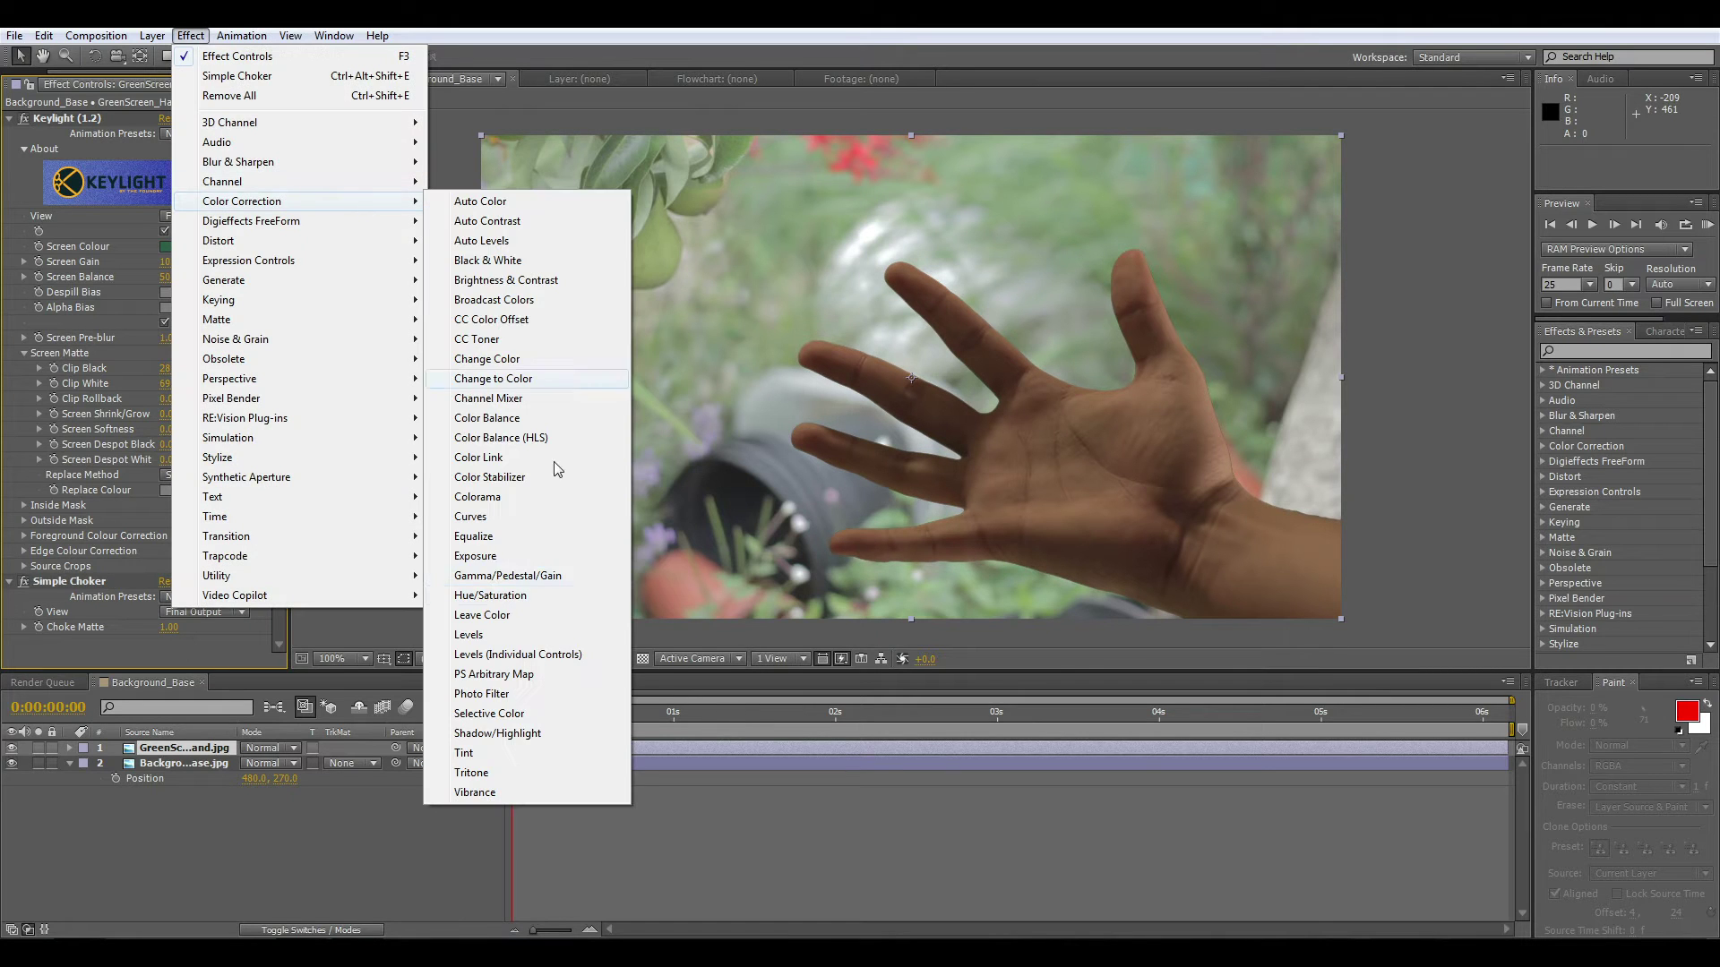
click(516, 511)
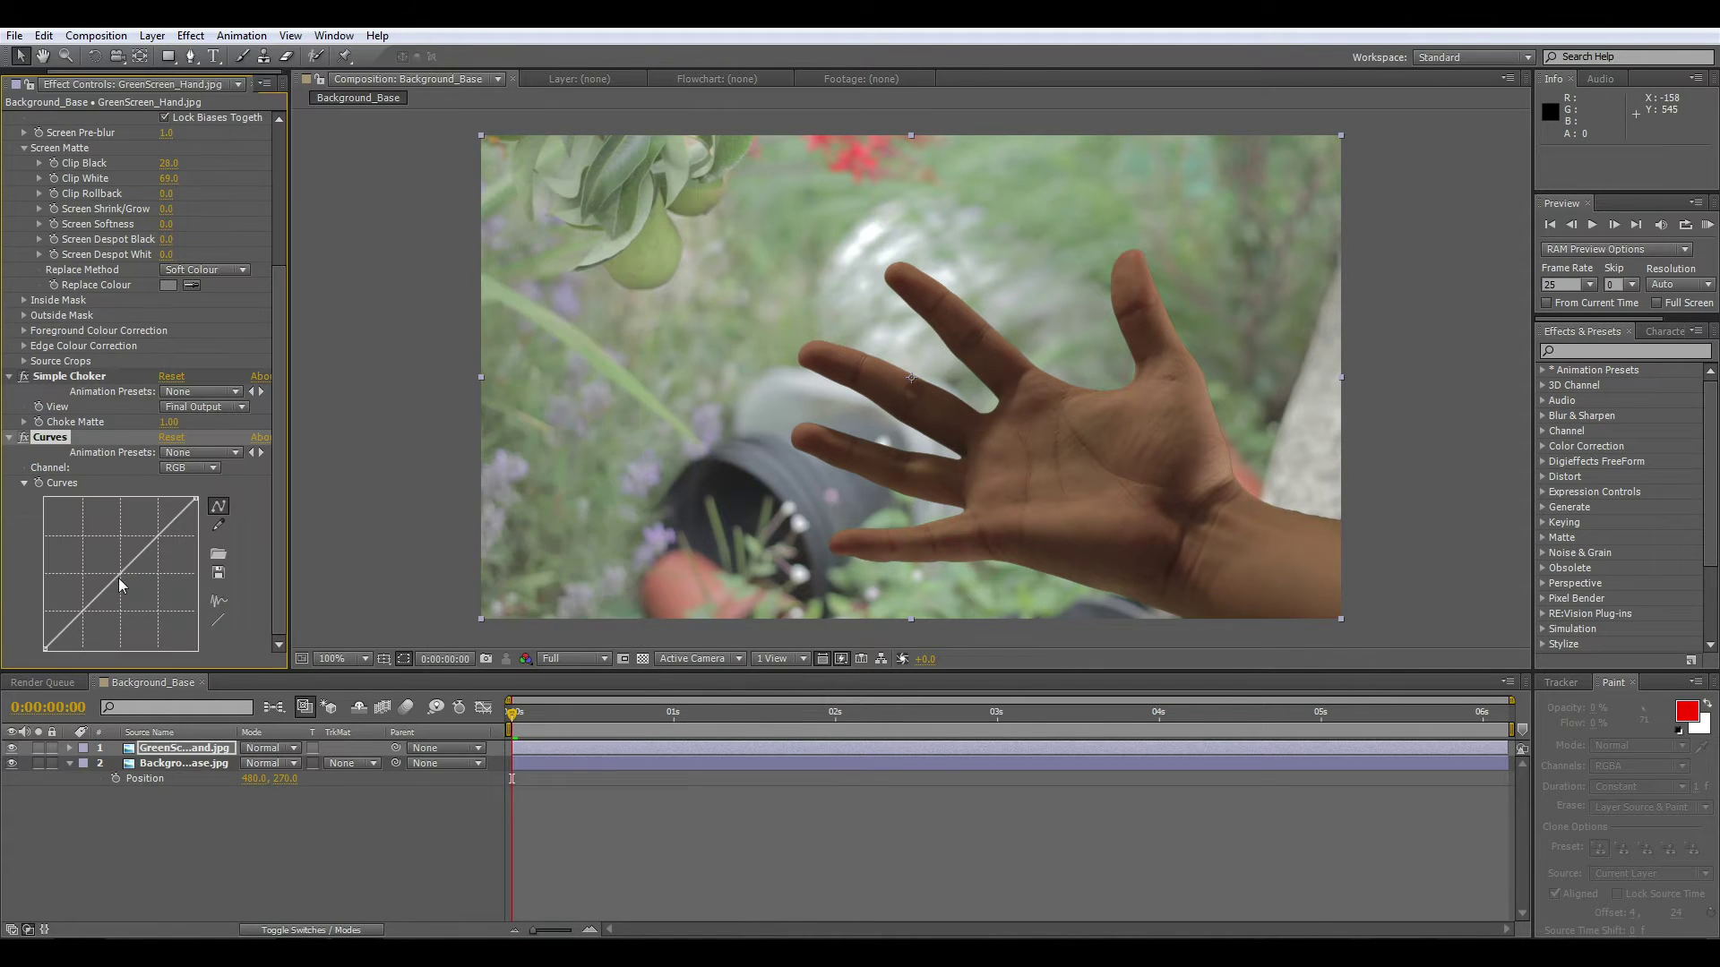
drag(124, 571, 136, 550)
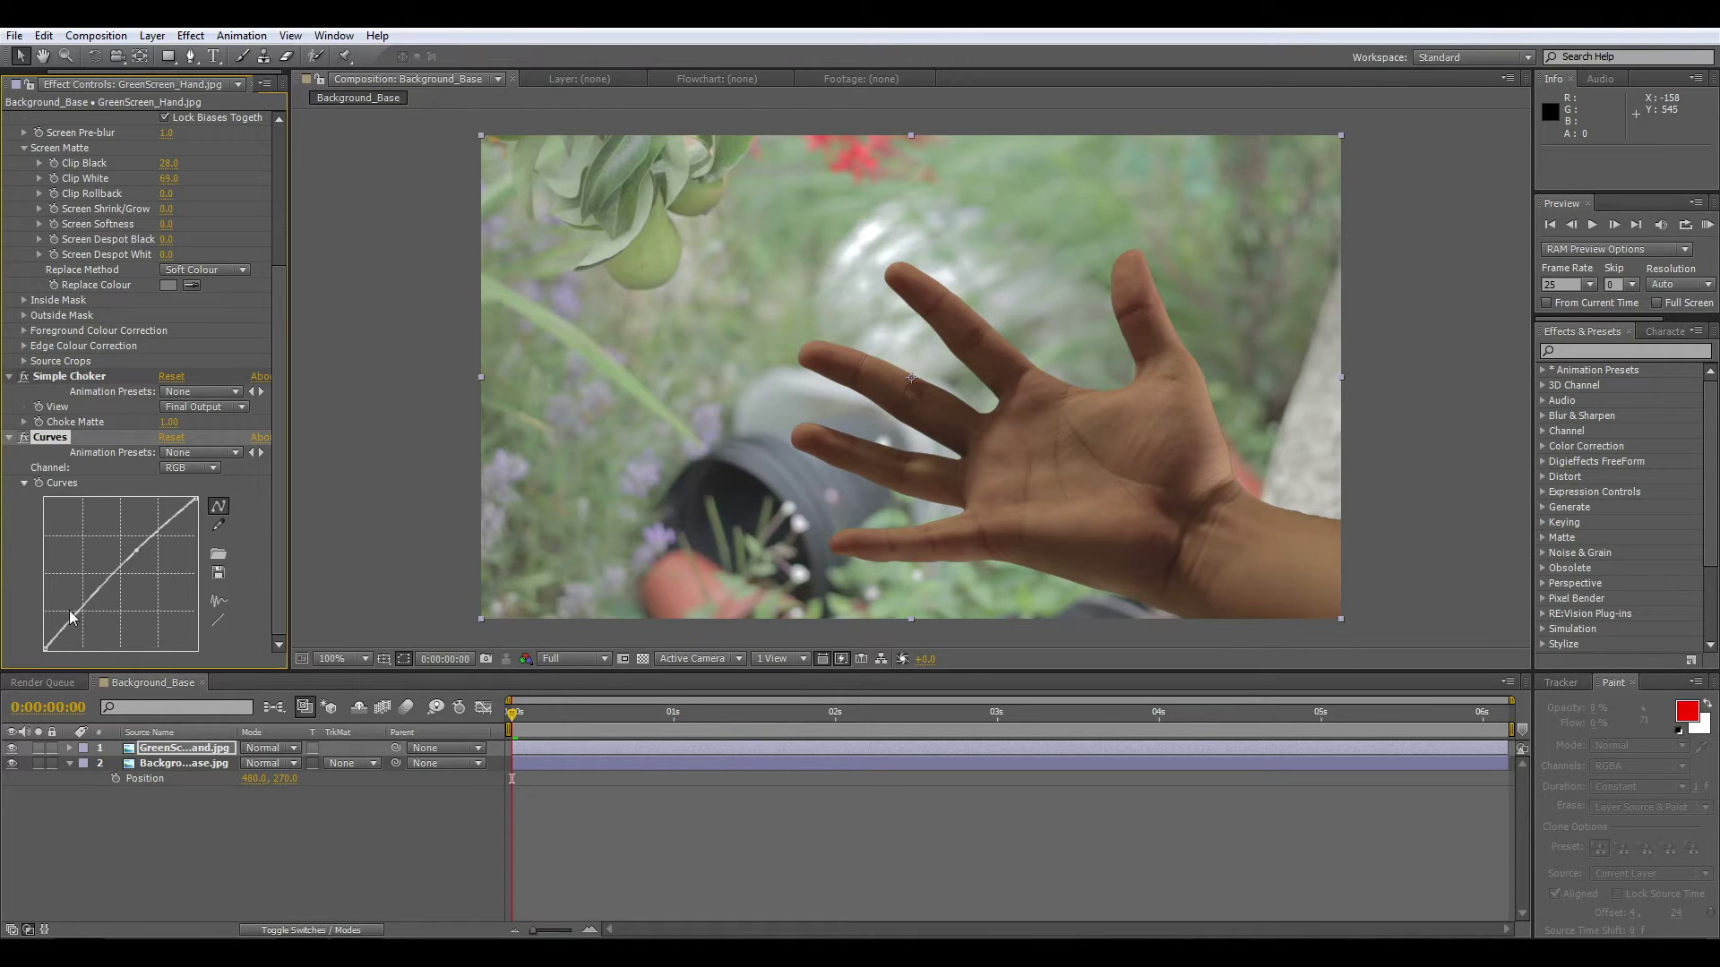
drag(64, 617, 73, 614)
Step: Adjust the green and blue channel curves, reducing blue to match the garden
click(188, 468)
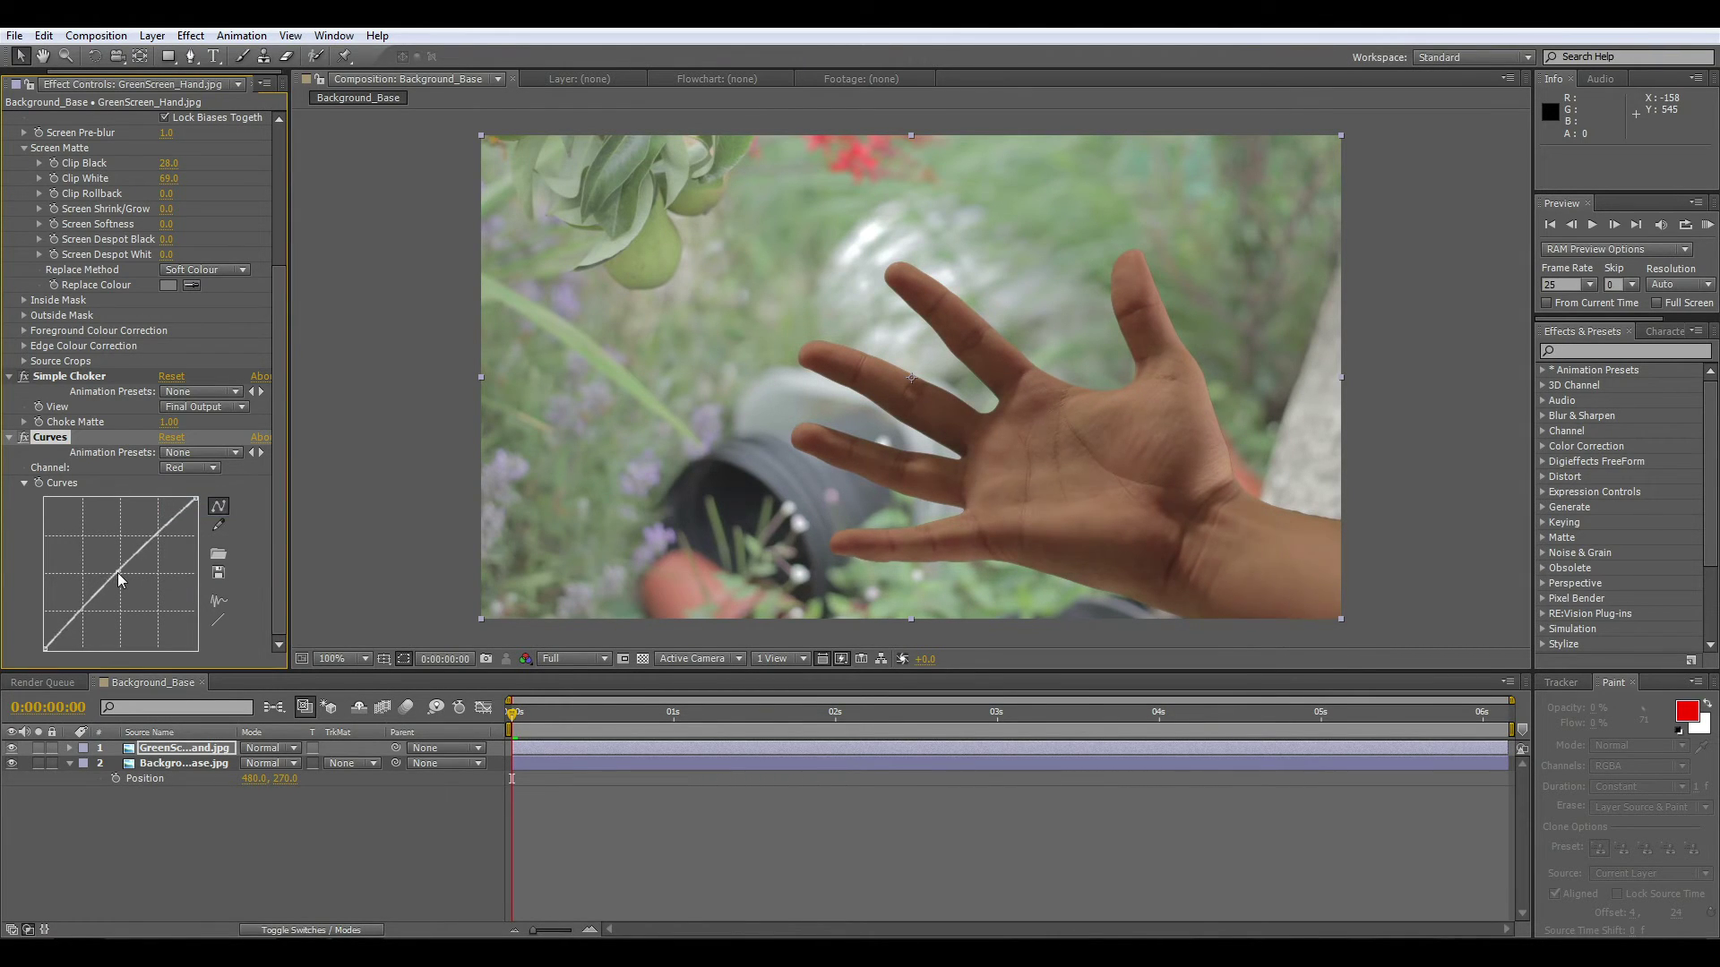
click(188, 468)
click(179, 527)
drag(120, 579, 118, 574)
click(215, 469)
click(188, 555)
drag(121, 581, 120, 573)
click(197, 465)
click(188, 529)
click(122, 571)
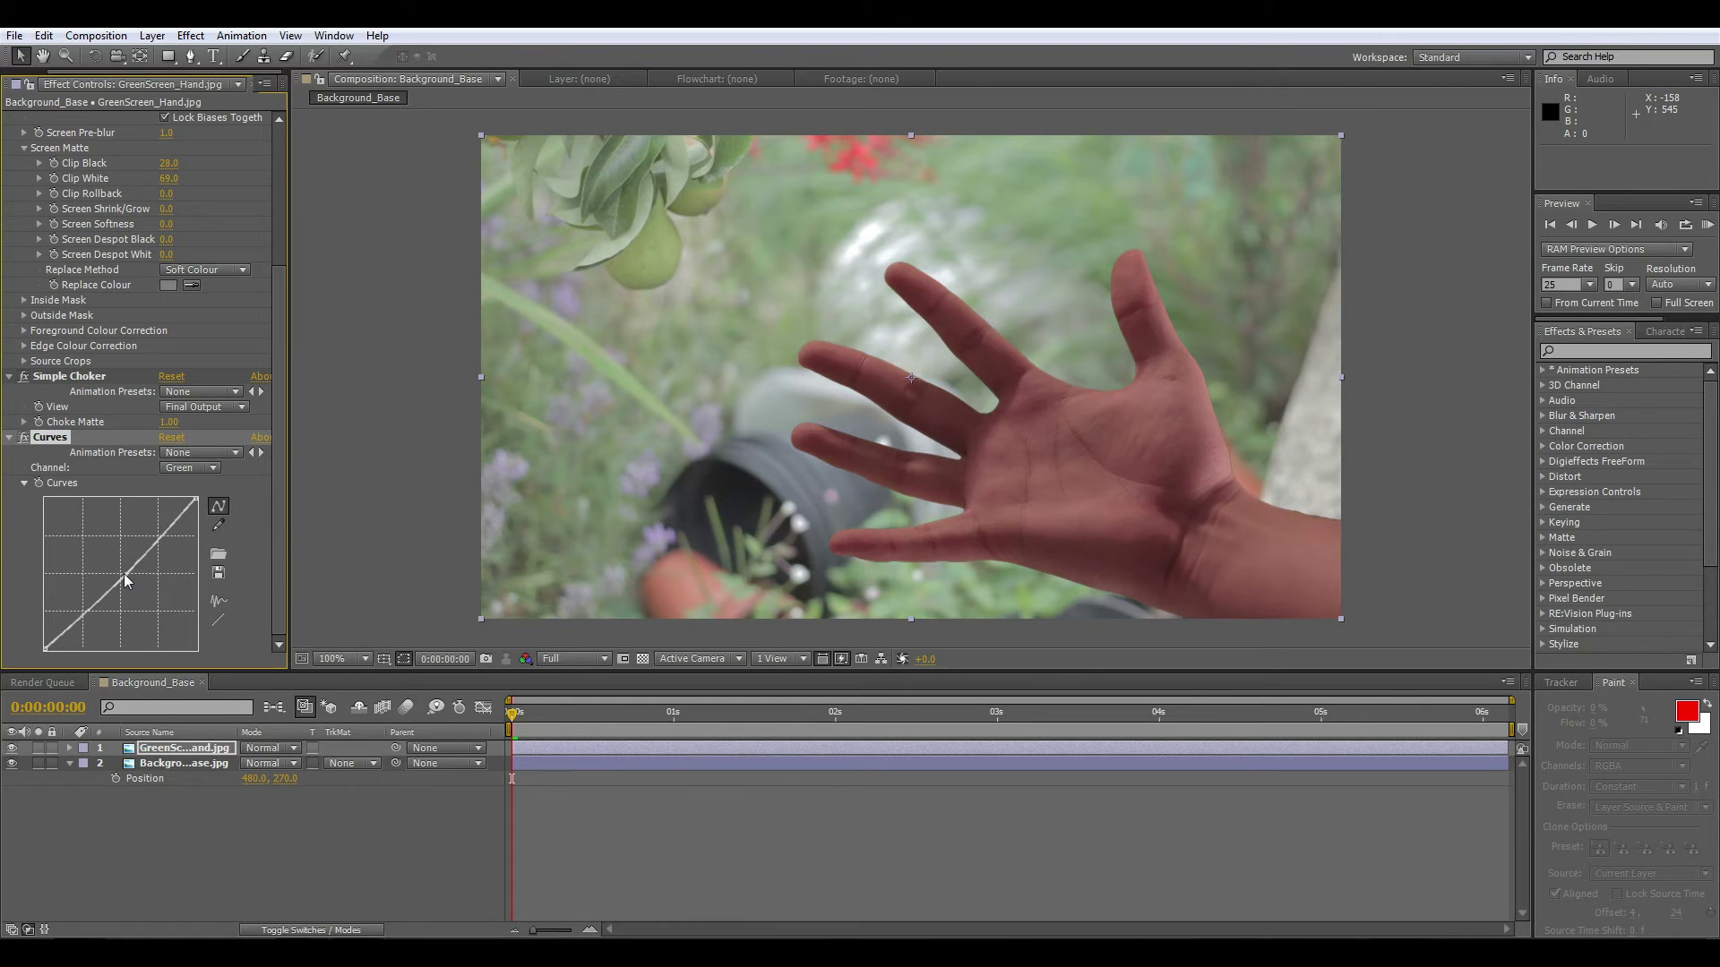
Step: Pre-compose the hand layer into a new composition
click(179, 748)
click(152, 35)
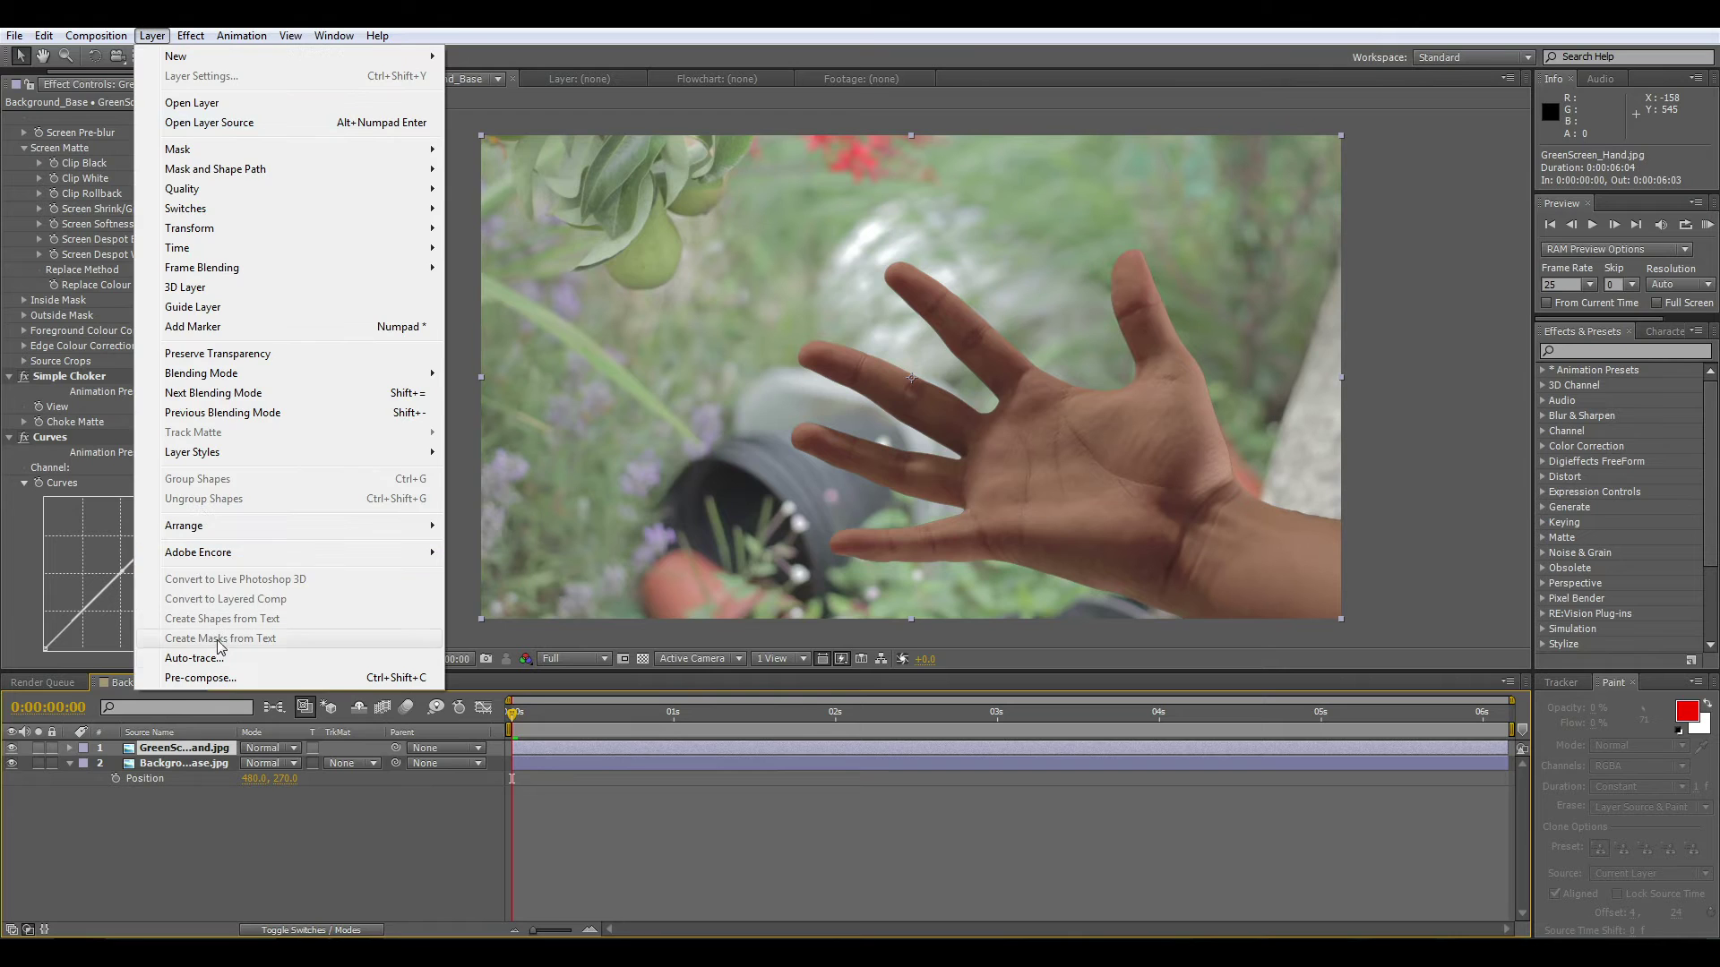
click(201, 678)
click(896, 574)
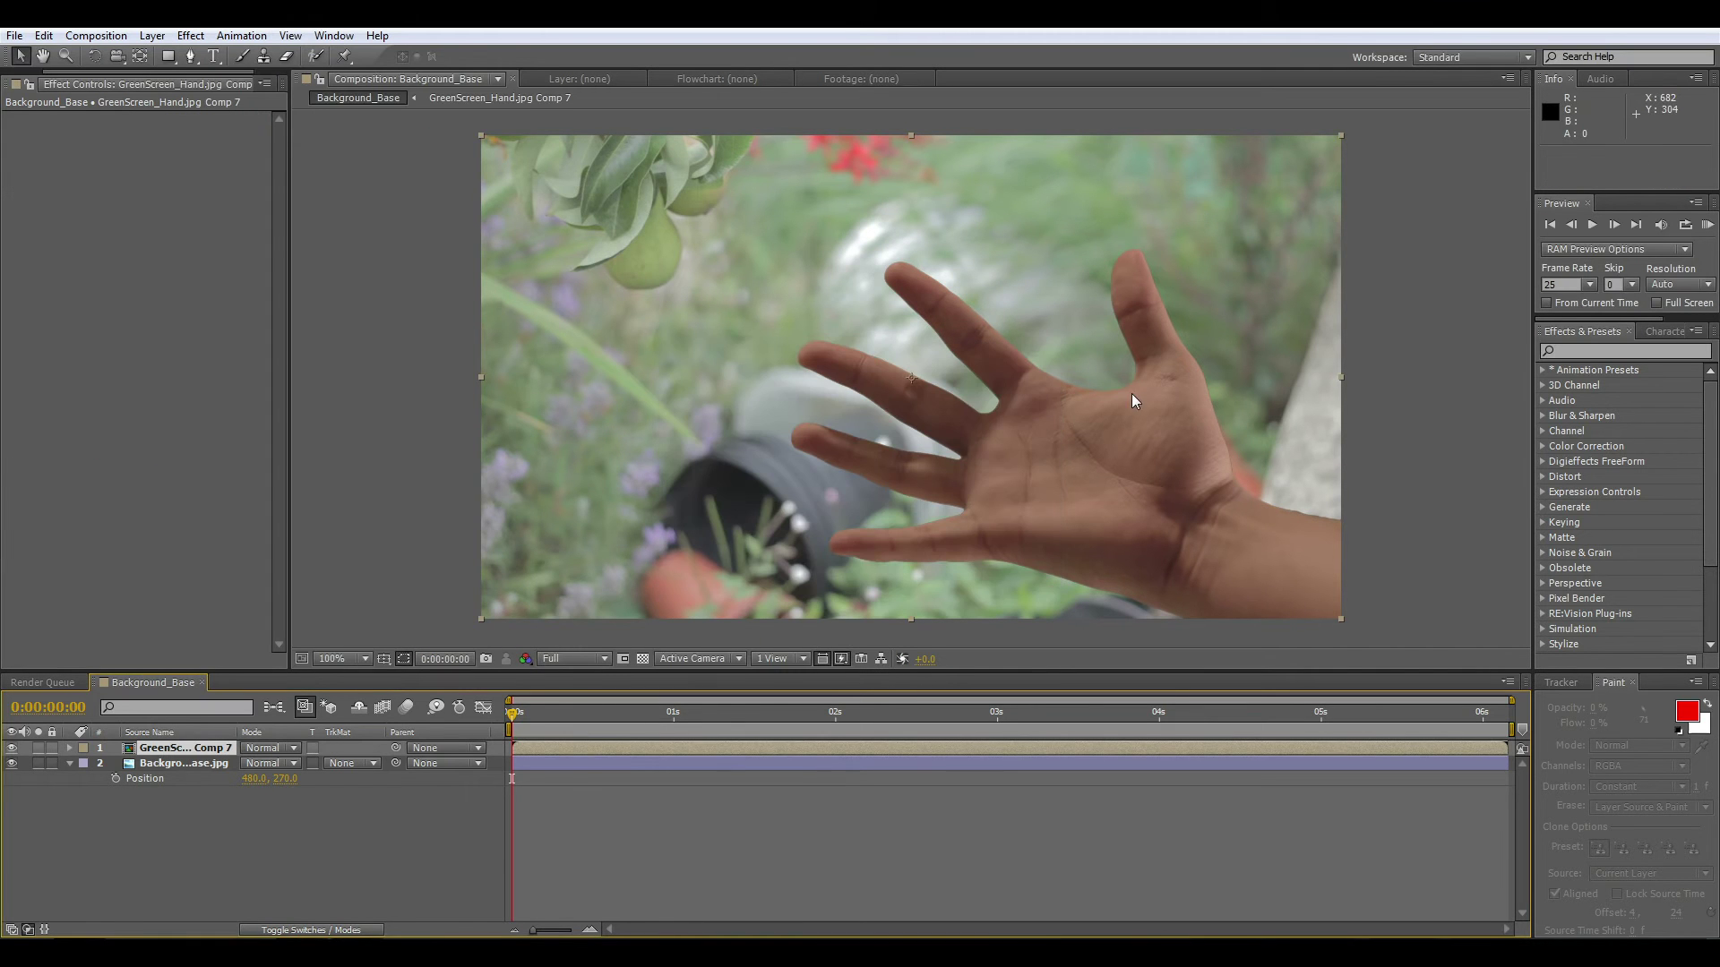
Step: Search 'lightw' and apply the LightWrap preset to the hand comp layer
click(1569, 349)
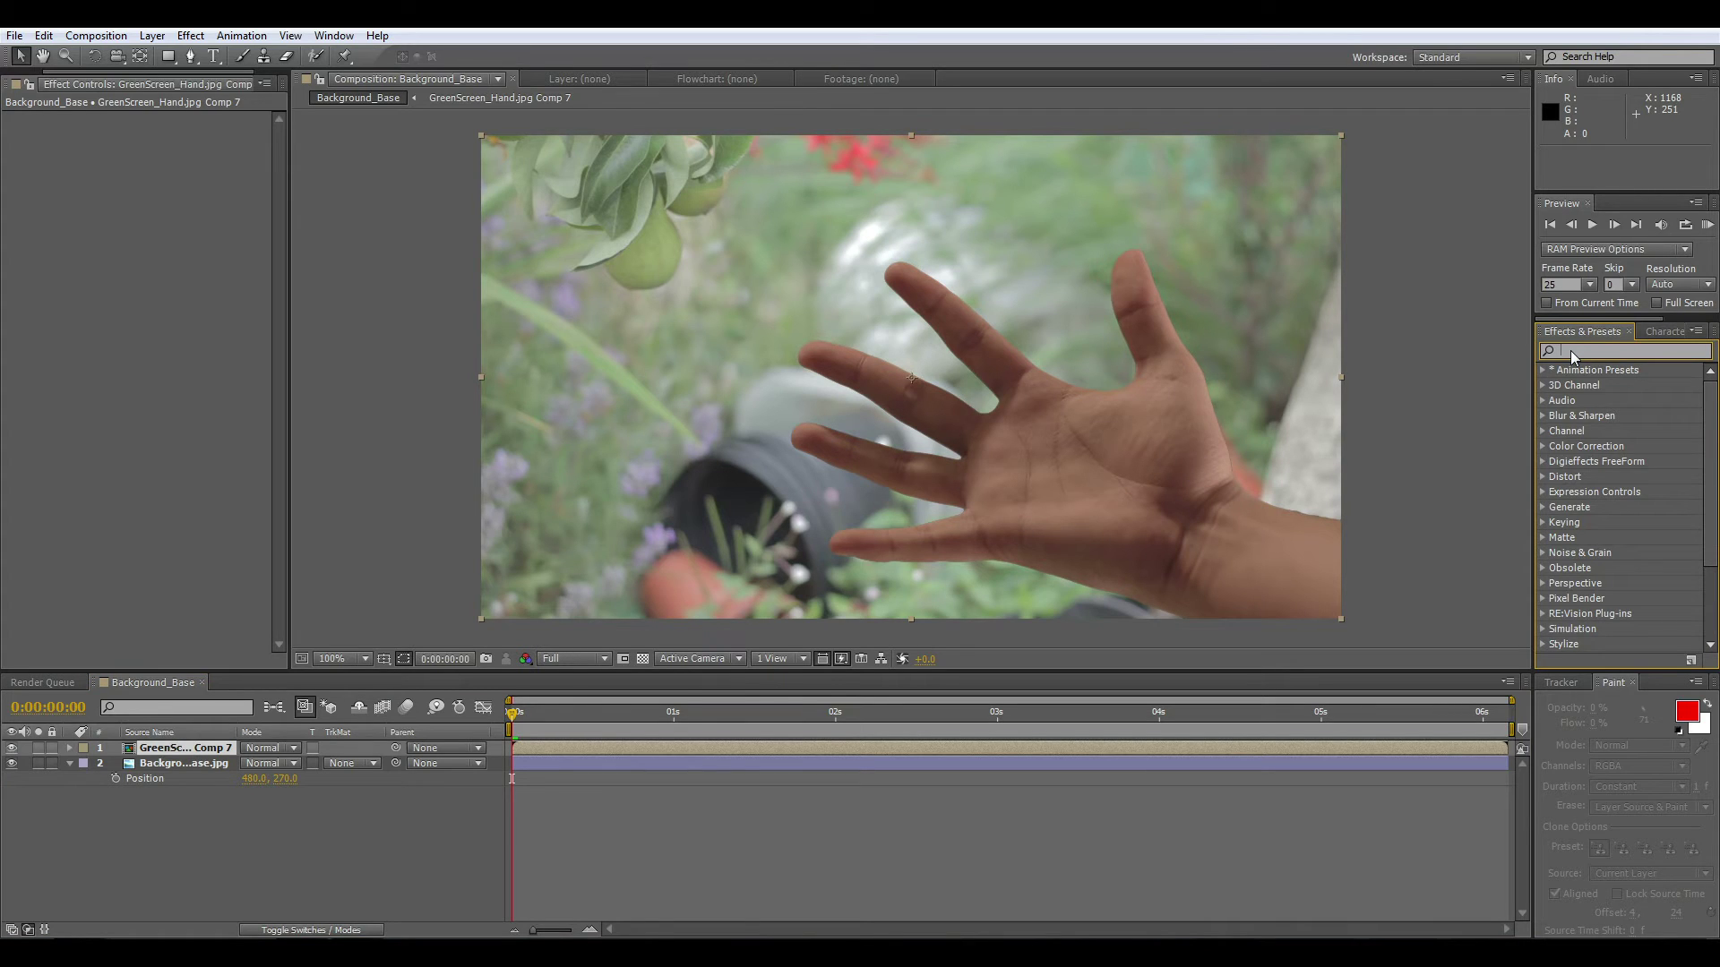
text(lightw)
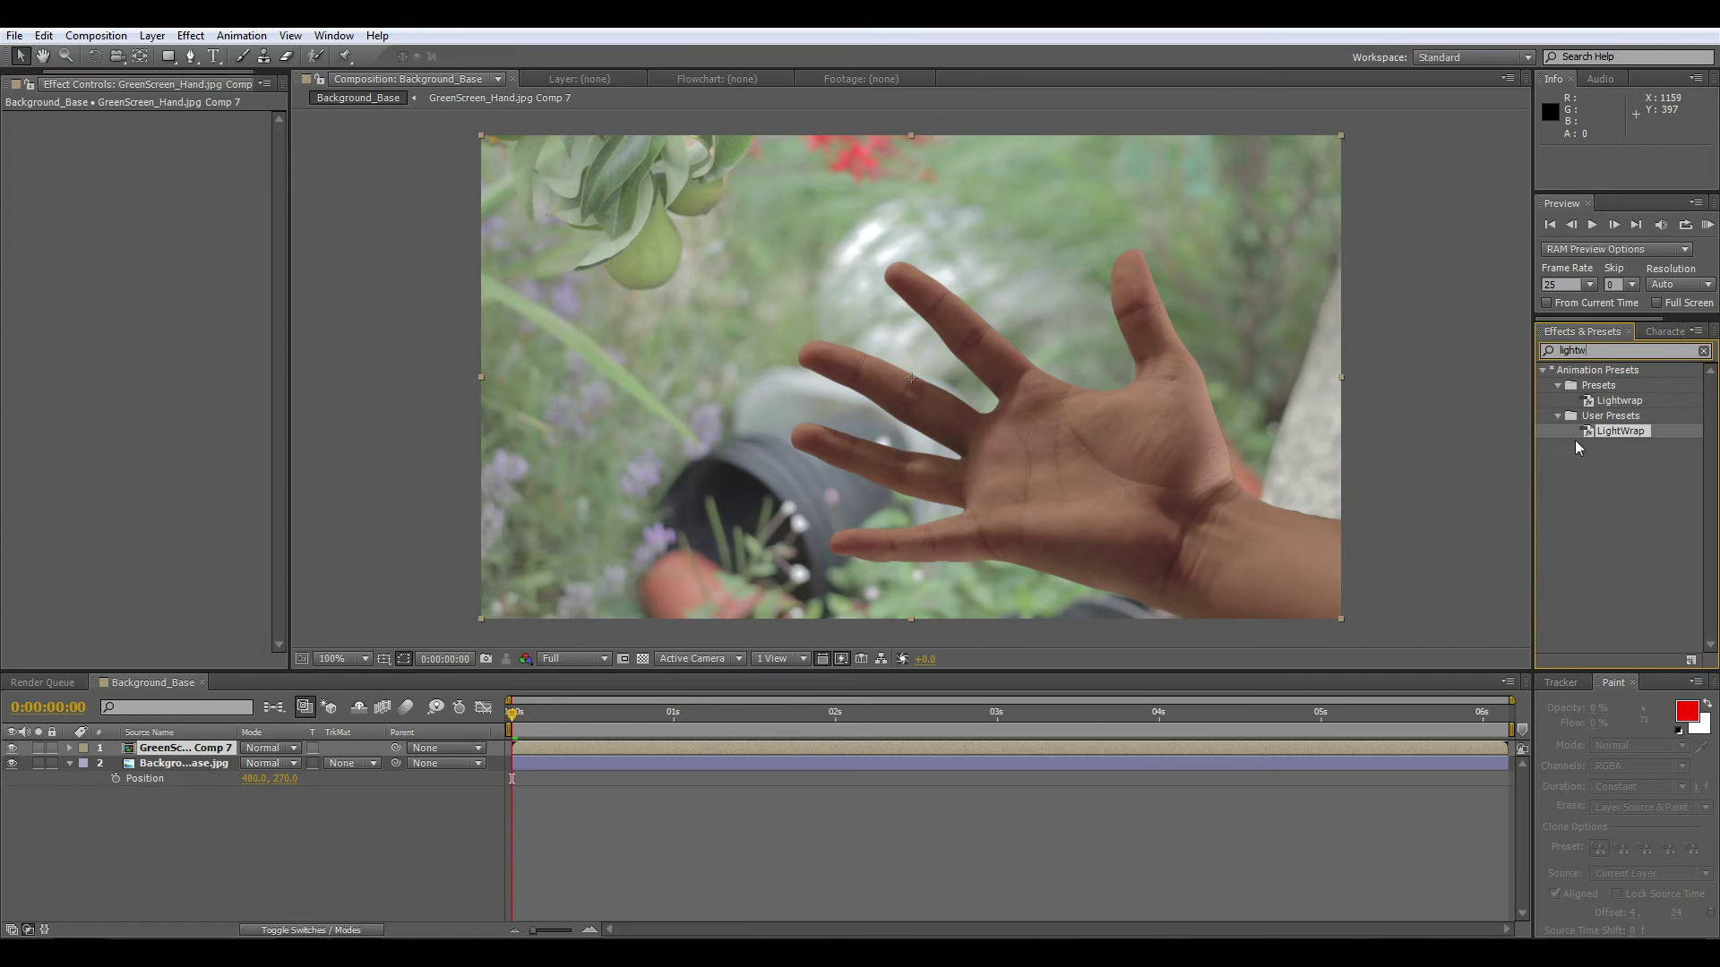
mouse_move(1616, 432)
mouse_down()
mouse_move(325, 694)
mouse_move(195, 757)
mouse_up()
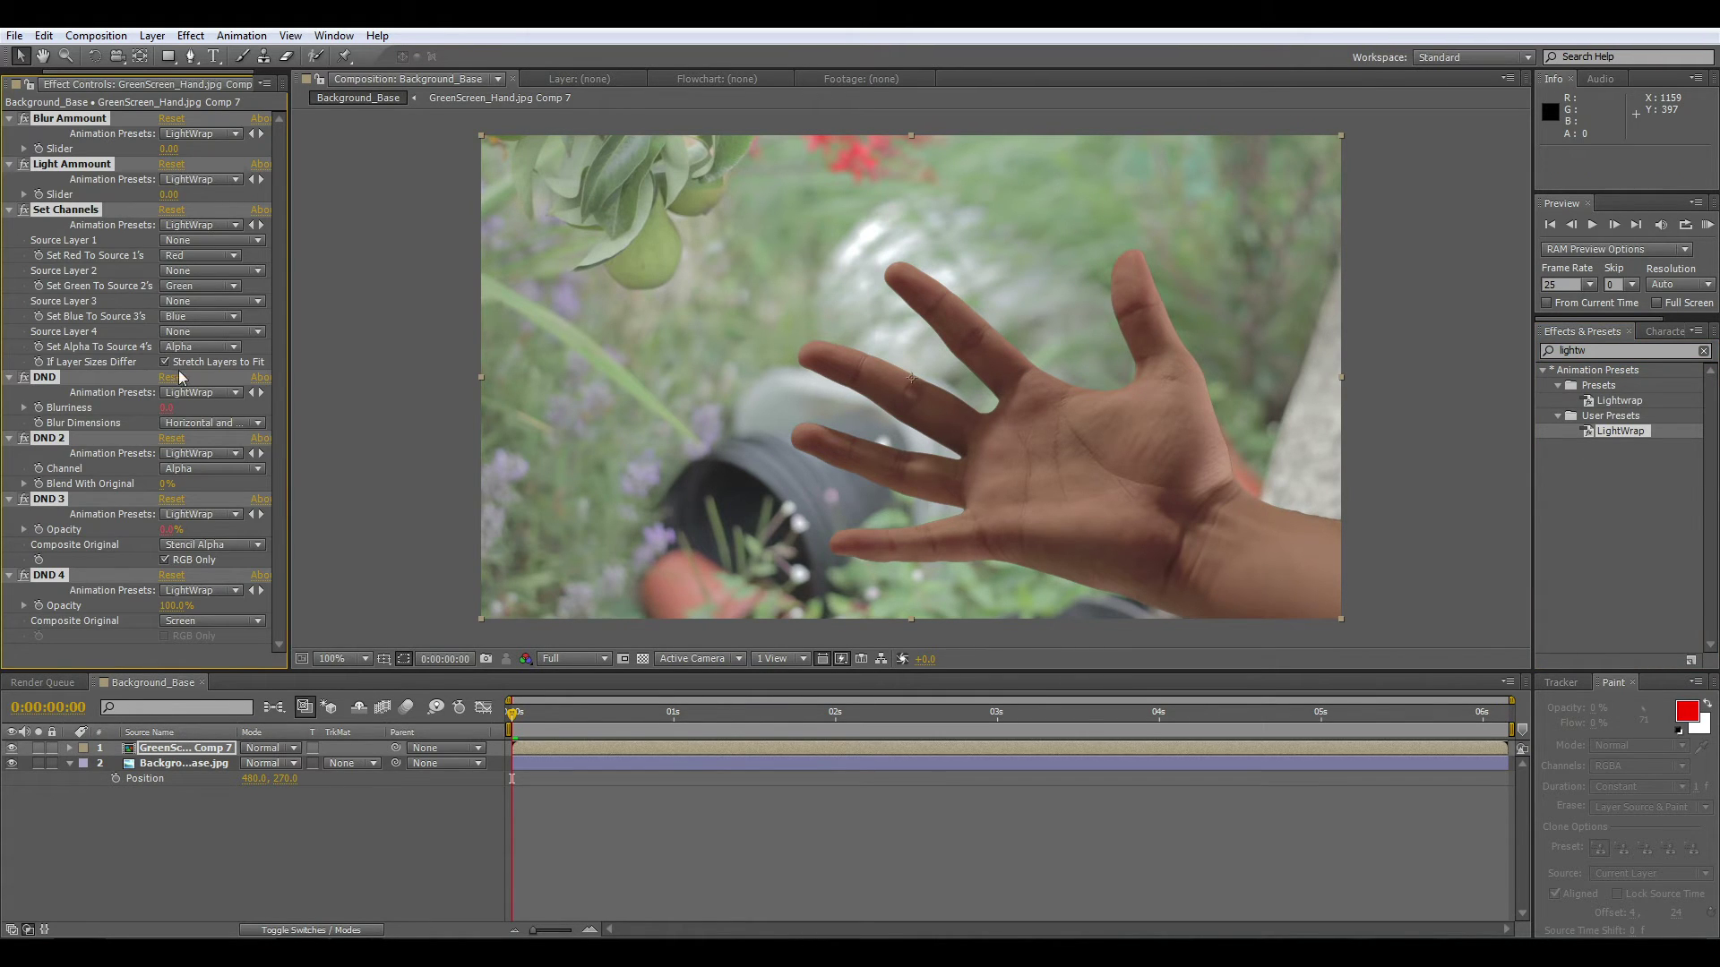
Step: Set all three Set Channels source layers to Background_Base.jpg
click(86, 211)
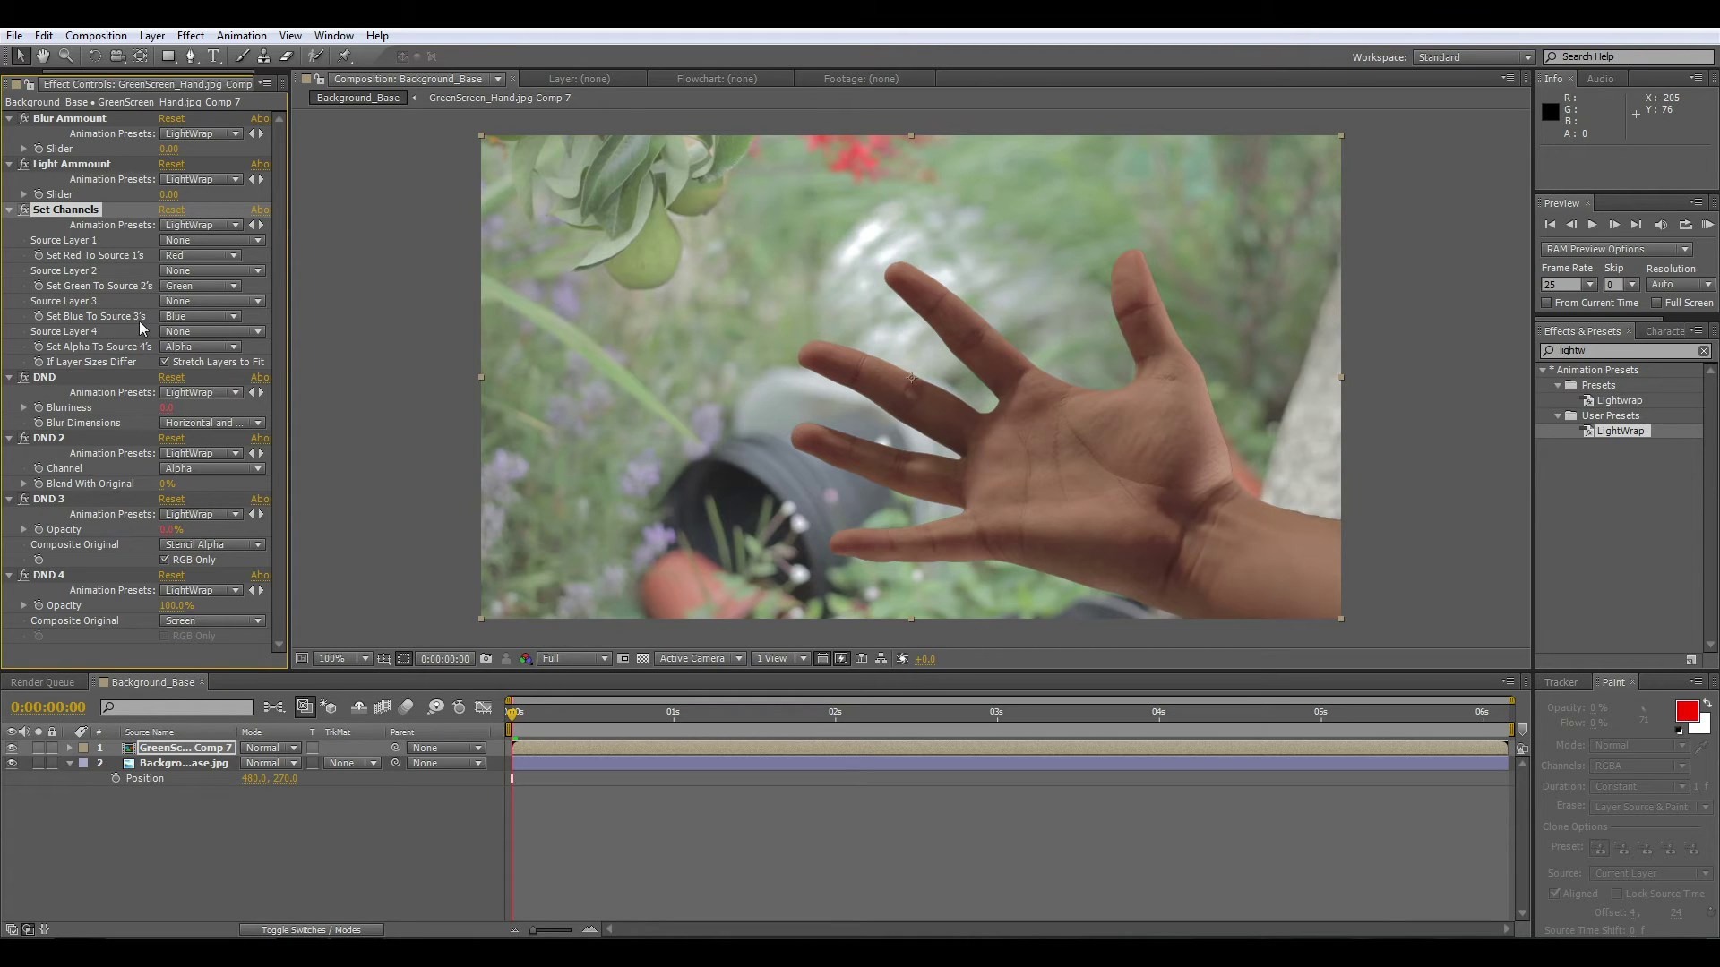
click(190, 241)
click(215, 307)
click(192, 270)
click(210, 337)
click(202, 303)
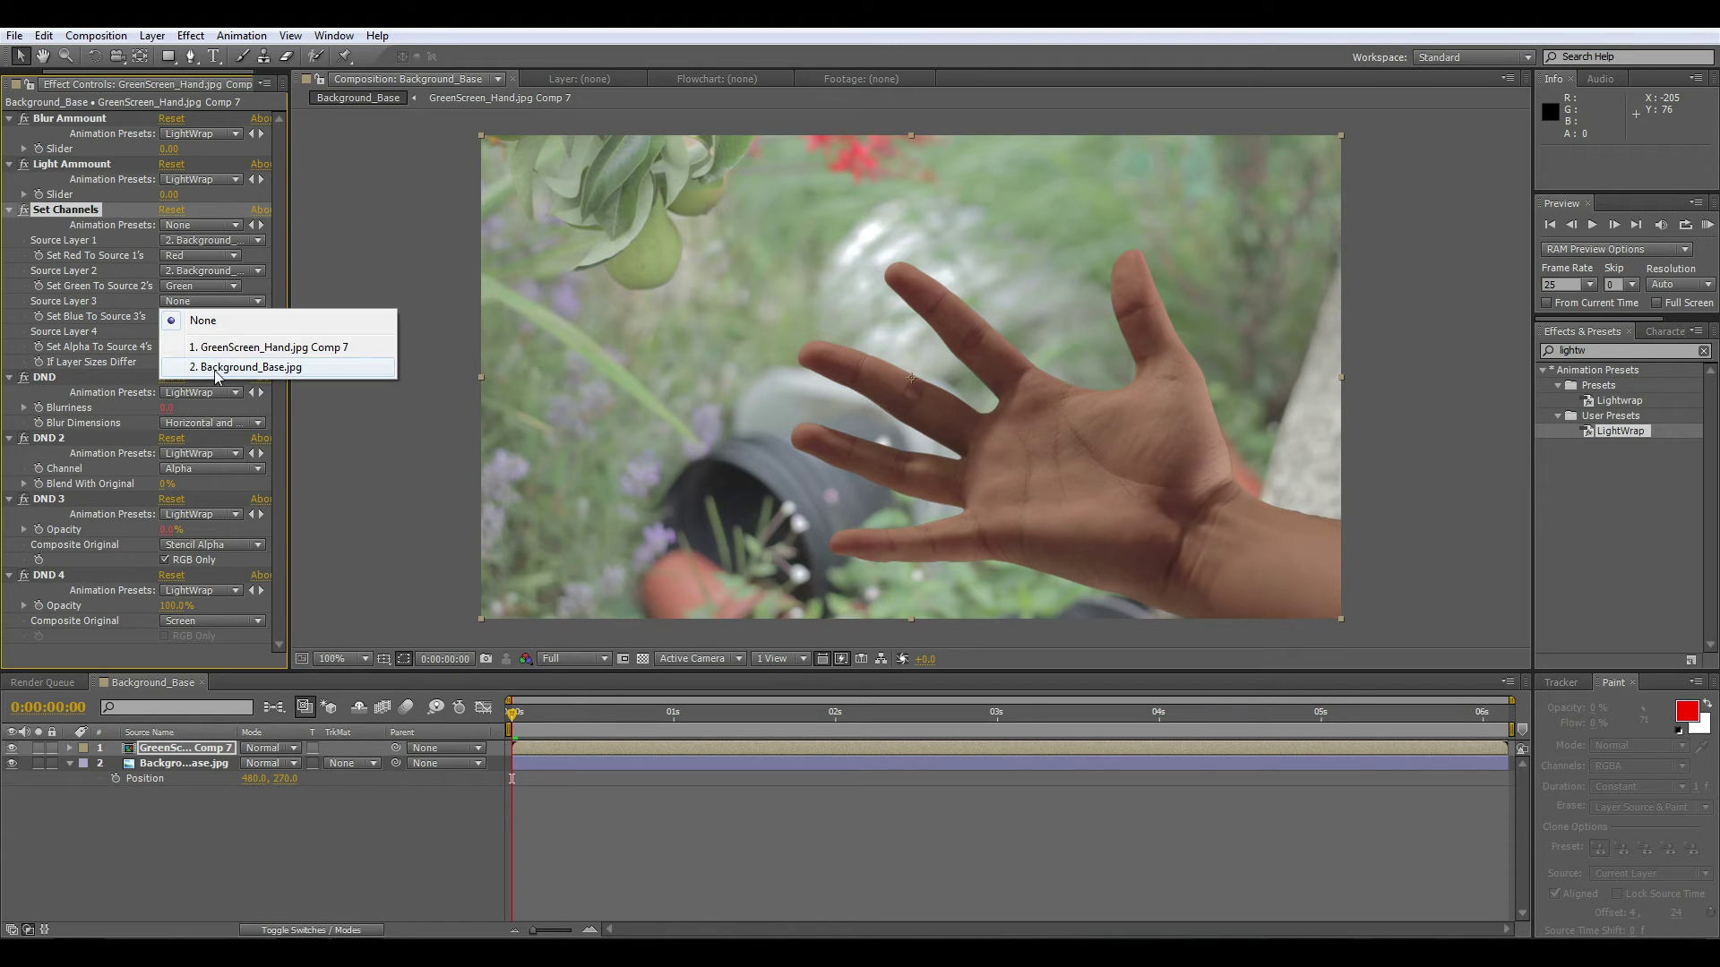
click(224, 364)
Step: Set Blur Ammount and Light Ammount to 30, zooming in to inspect the edges
click(163, 147)
text(30)
key(Return)
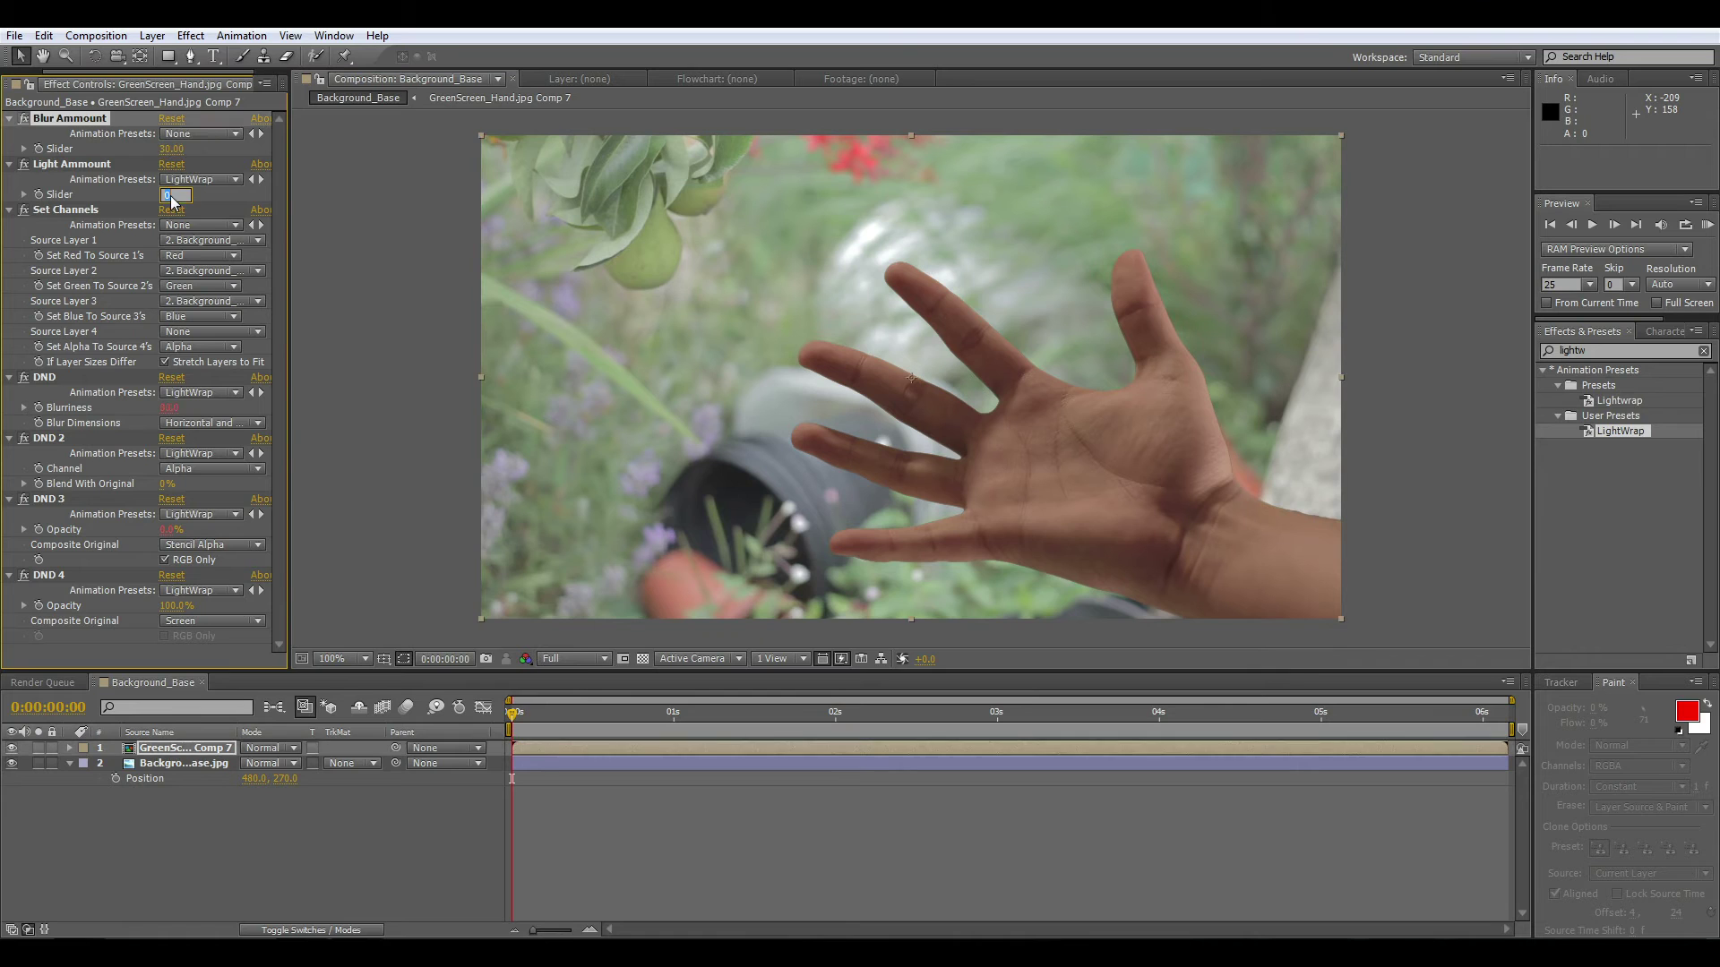
click(170, 195)
click(327, 212)
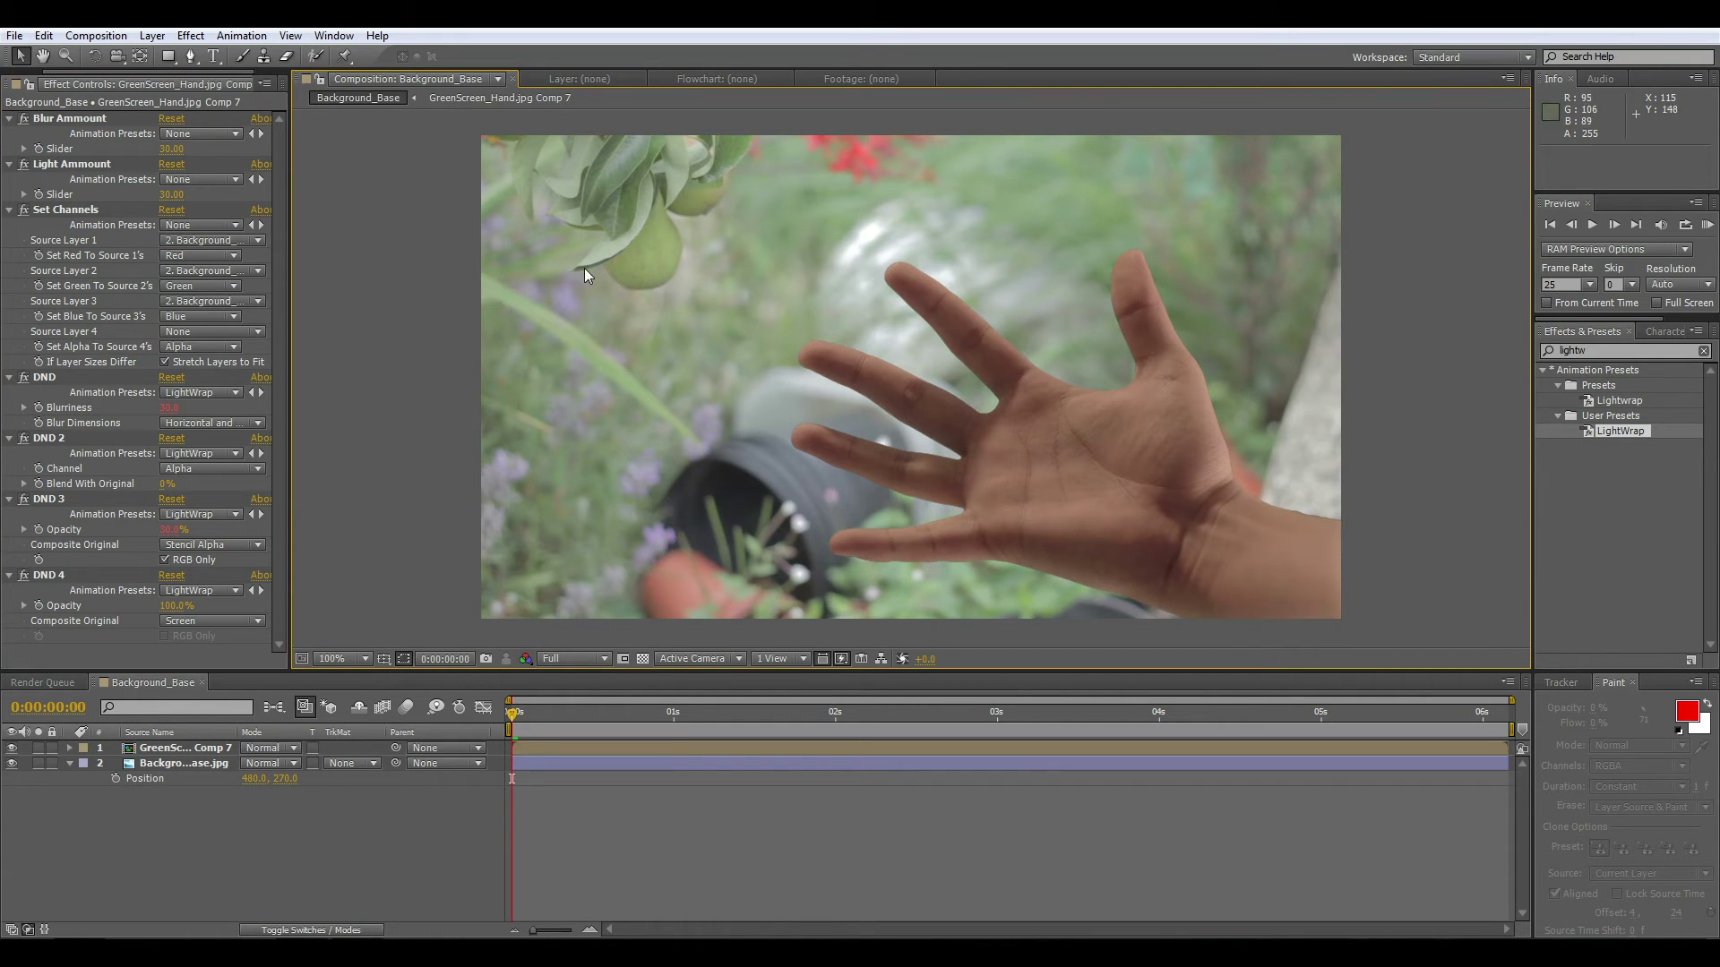
key(period)
key(comma)
key(period)
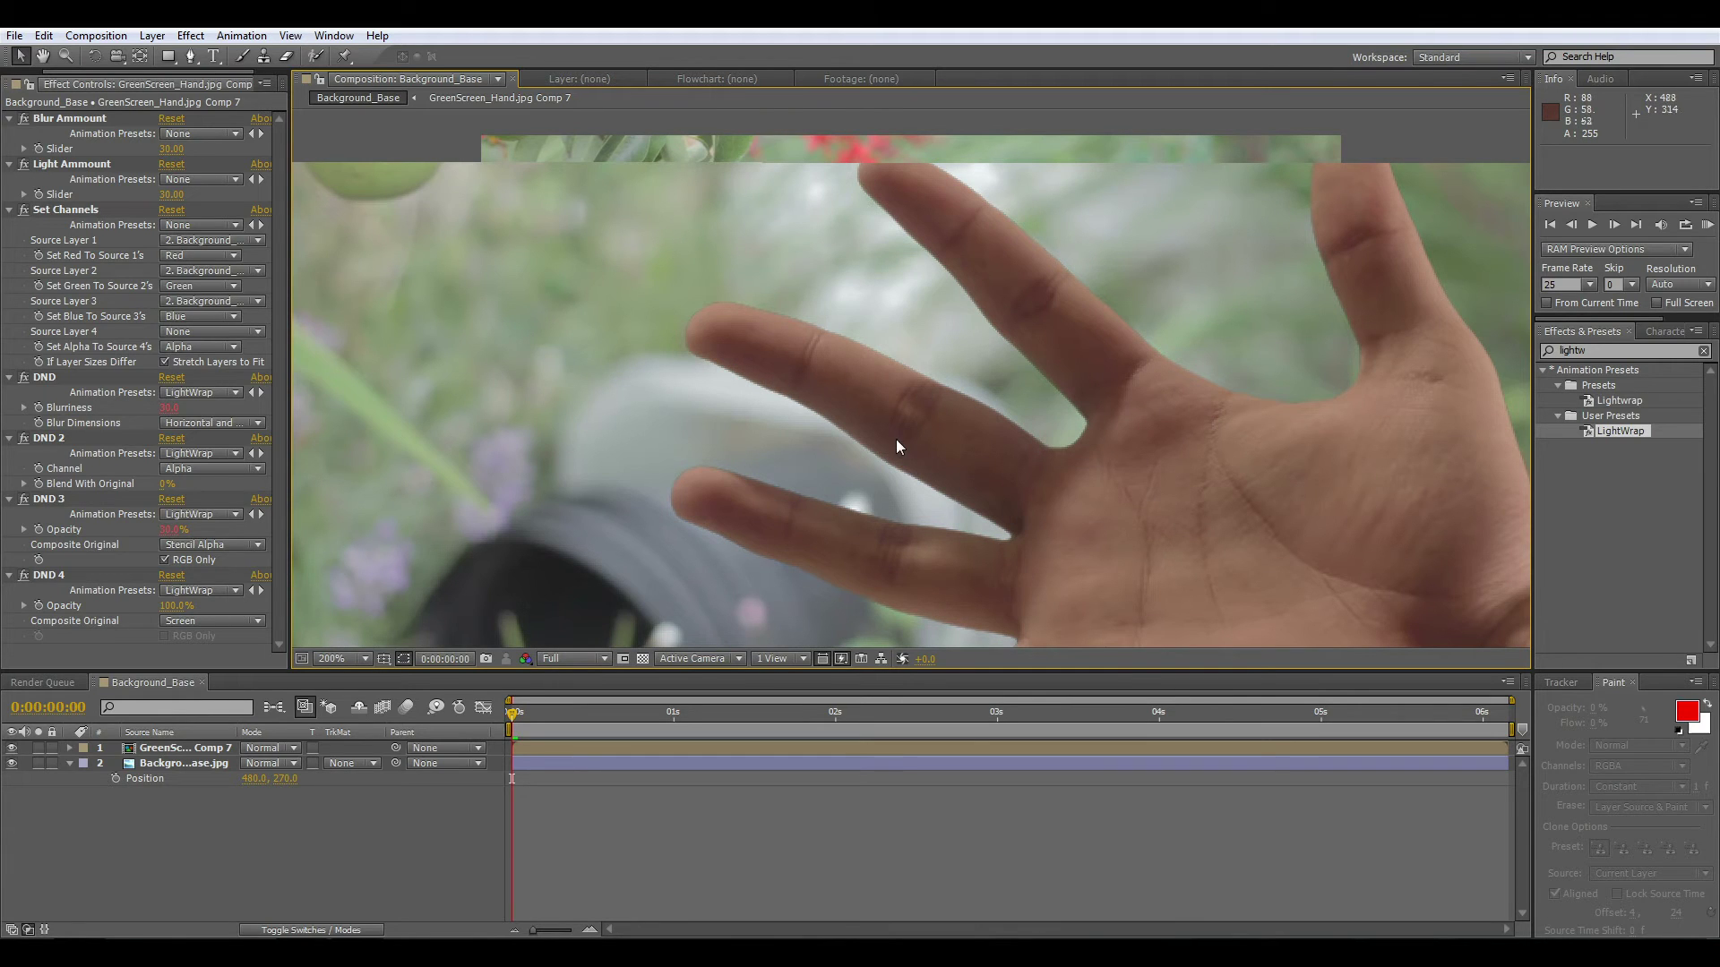
Step: Collapse the LightWrap effects, then reopen Set Channels and switch it off
click(9, 209)
click(9, 225)
click(9, 255)
click(9, 270)
click(9, 164)
click(9, 118)
click(9, 149)
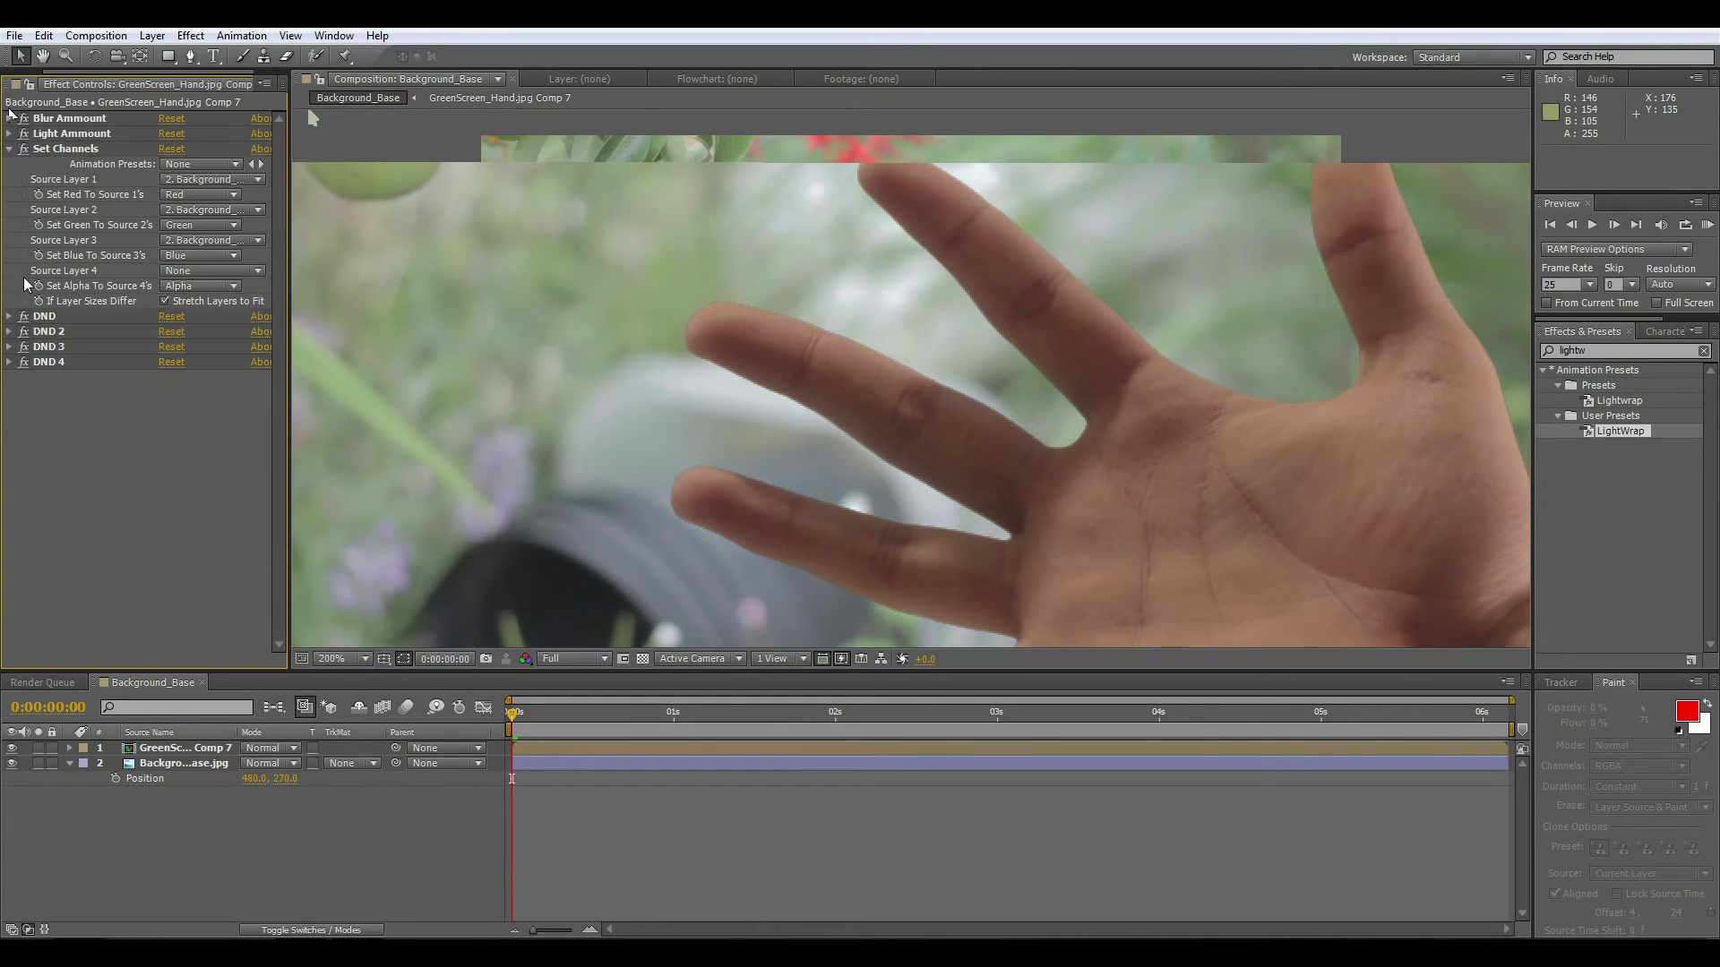
click(24, 149)
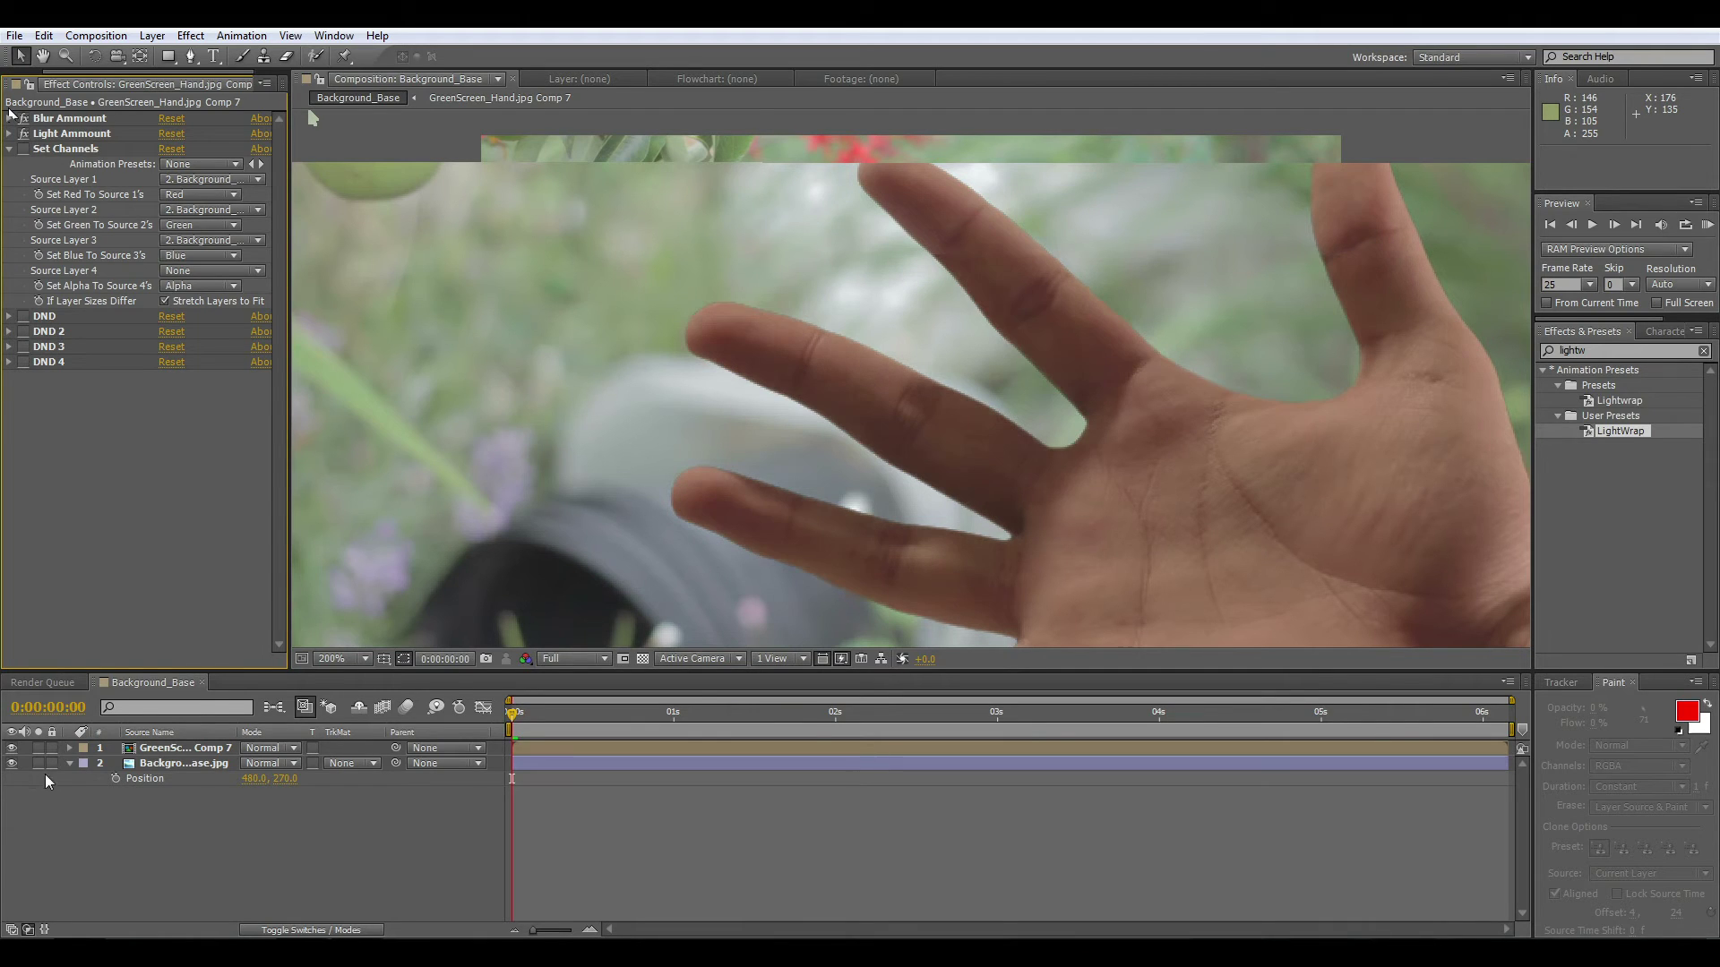
Step: Hide the garden background, fit the view, and re-enable Set Channels and DND
click(12, 763)
click(169, 751)
key(comma)
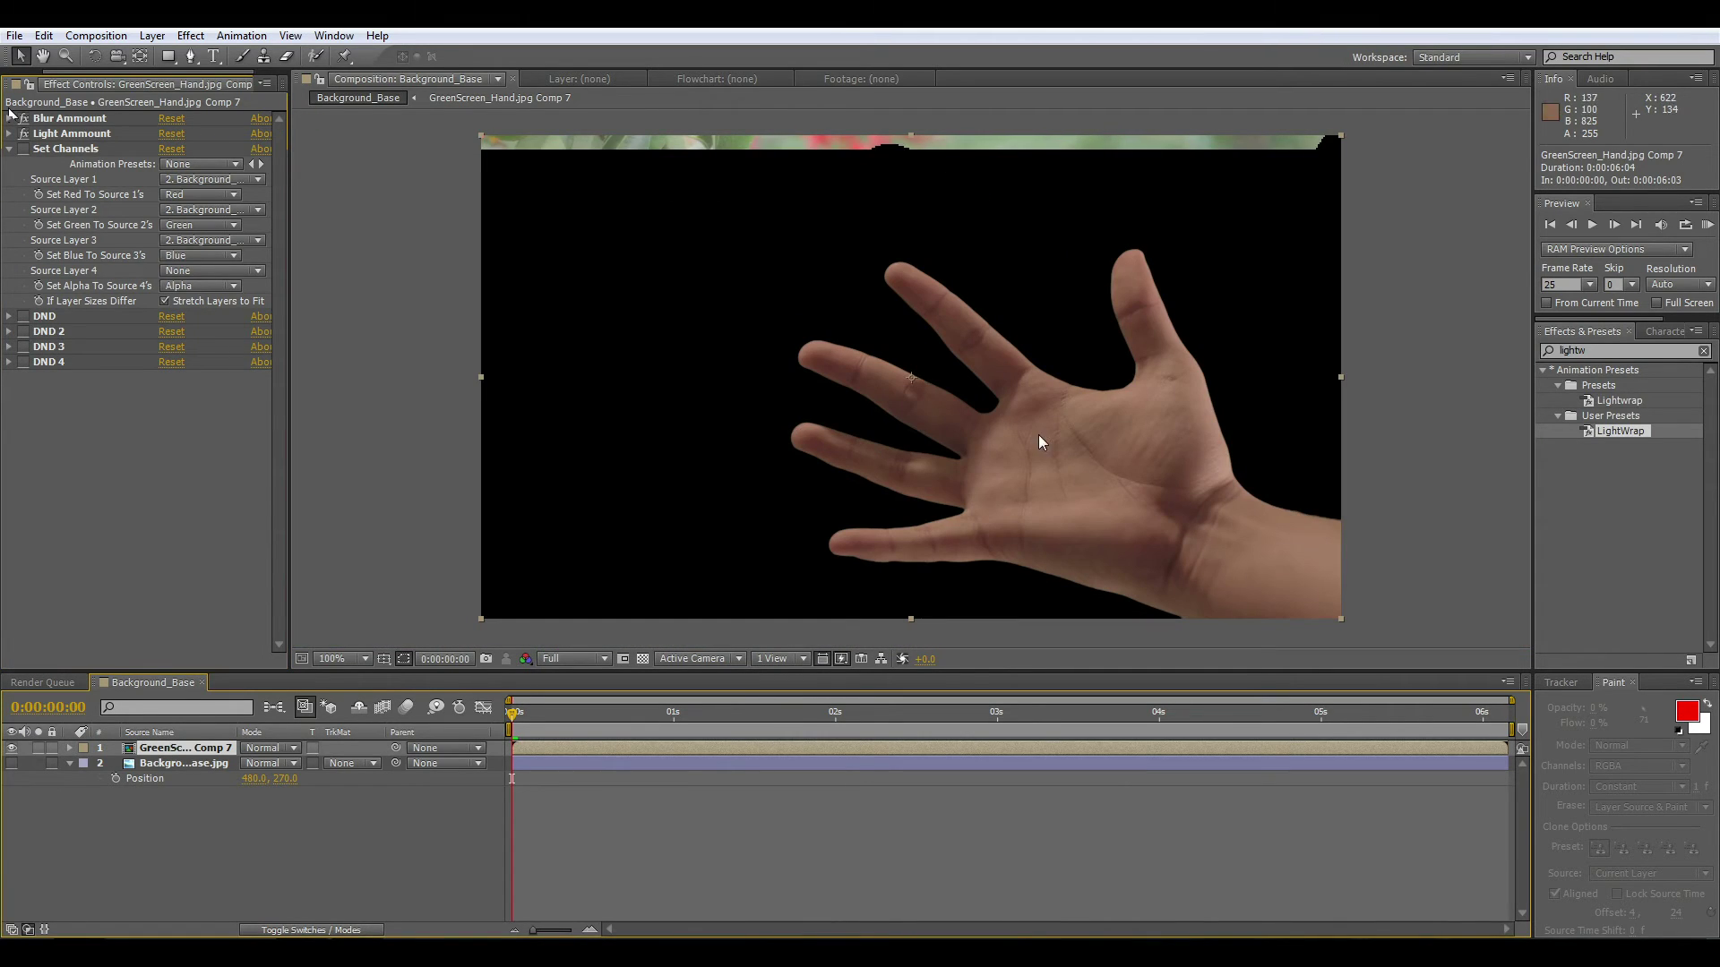
click(24, 148)
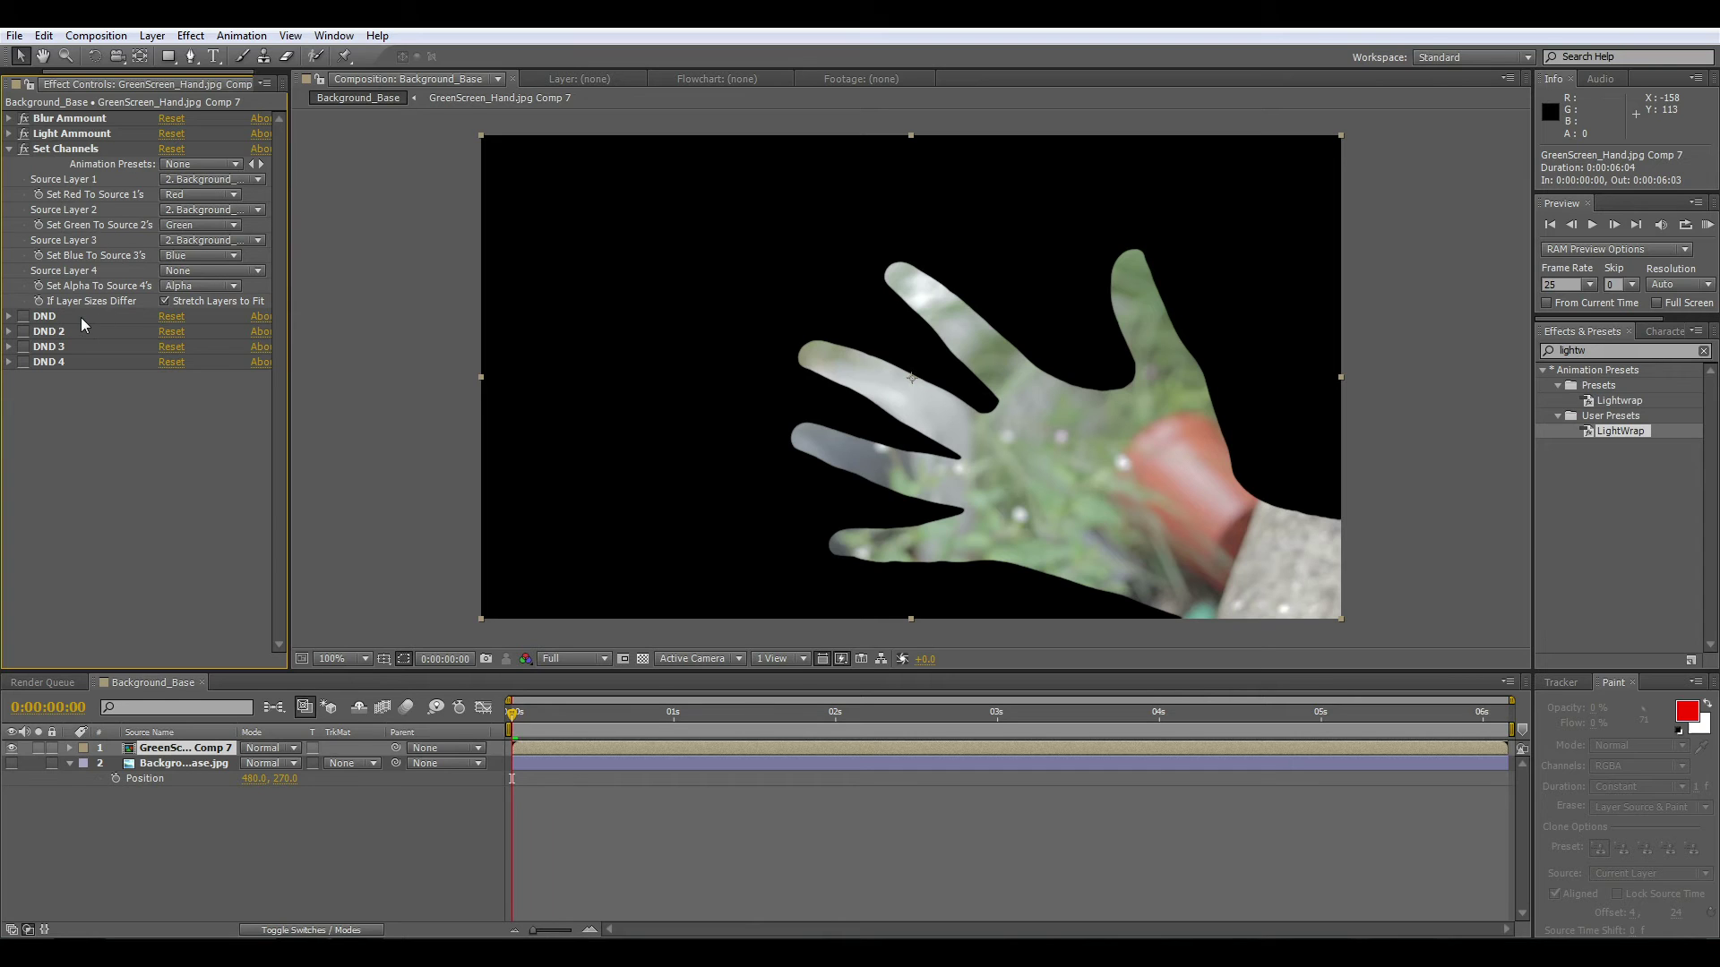
click(52, 317)
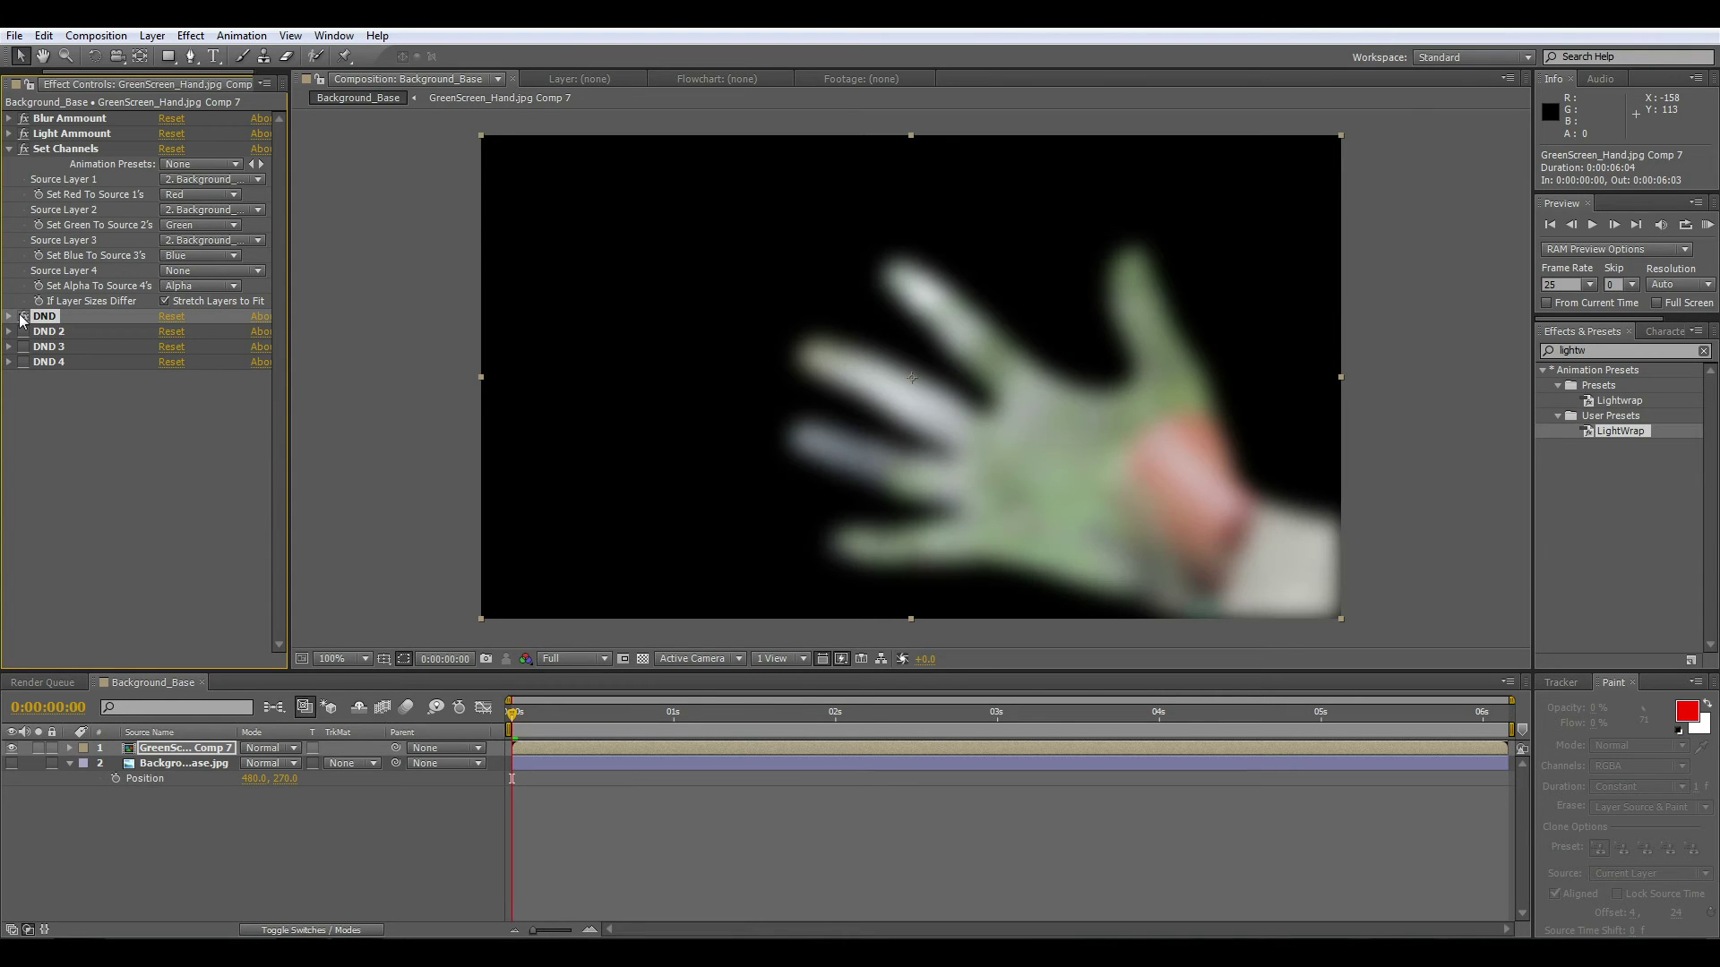
Step: Set Blur Ammount to 39 and enable DND 2, DND 3 and DND 4
click(9, 118)
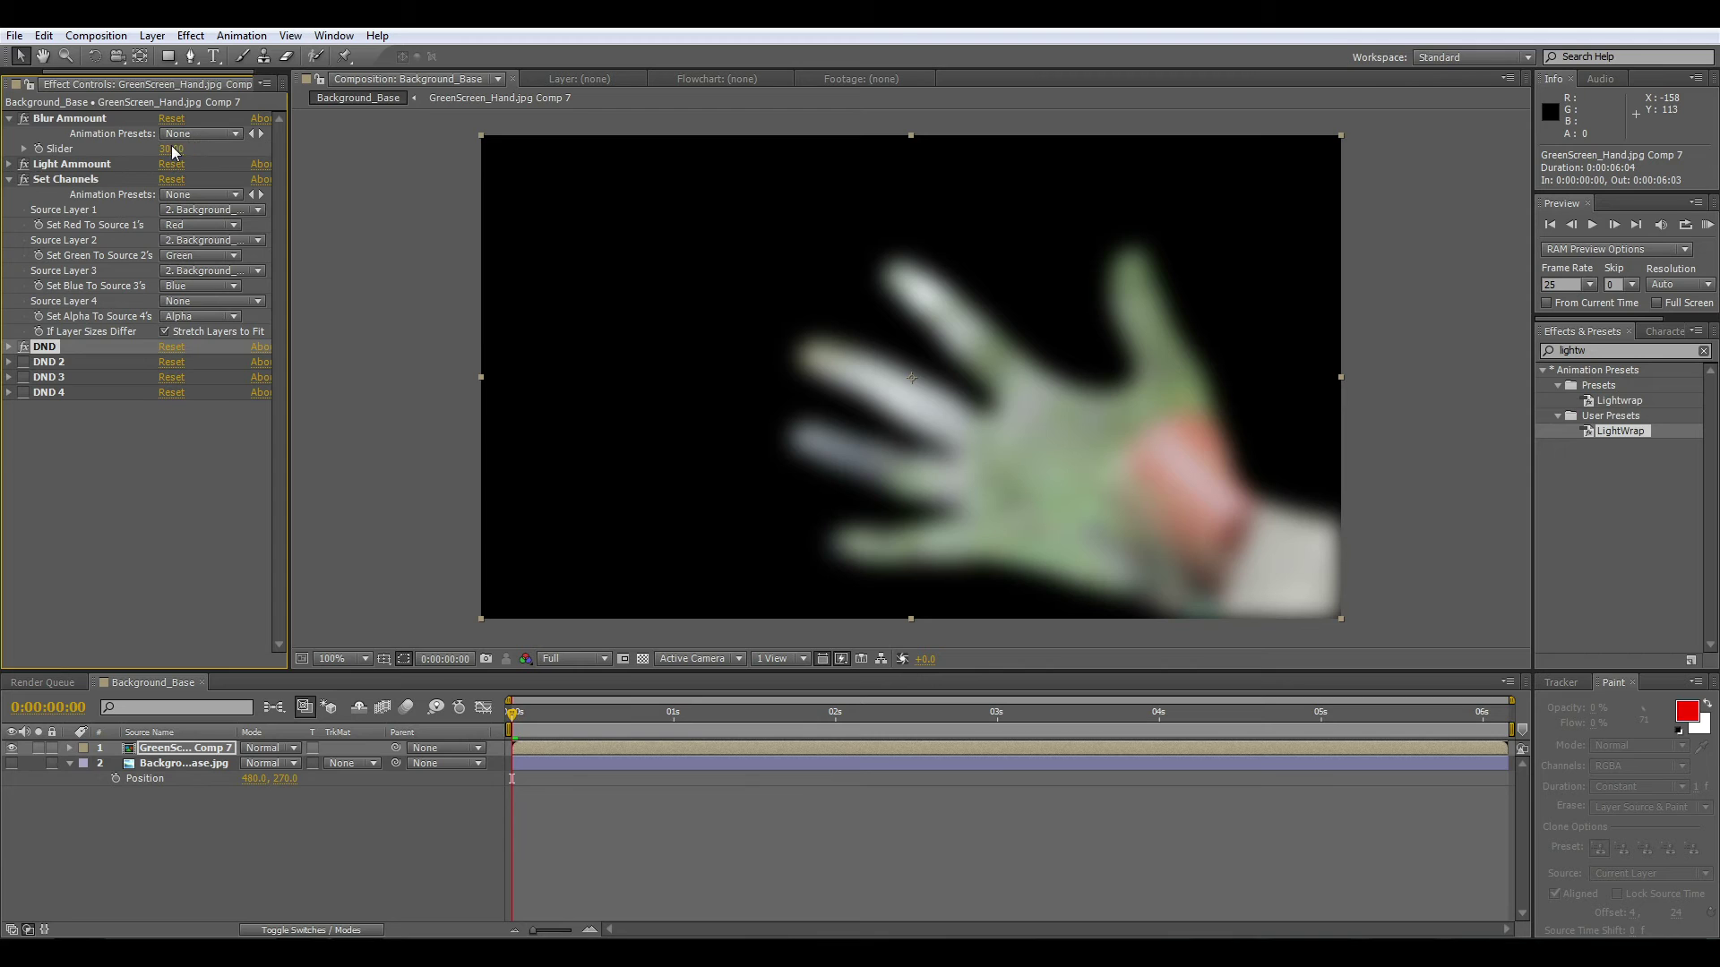
drag(174, 152, 182, 153)
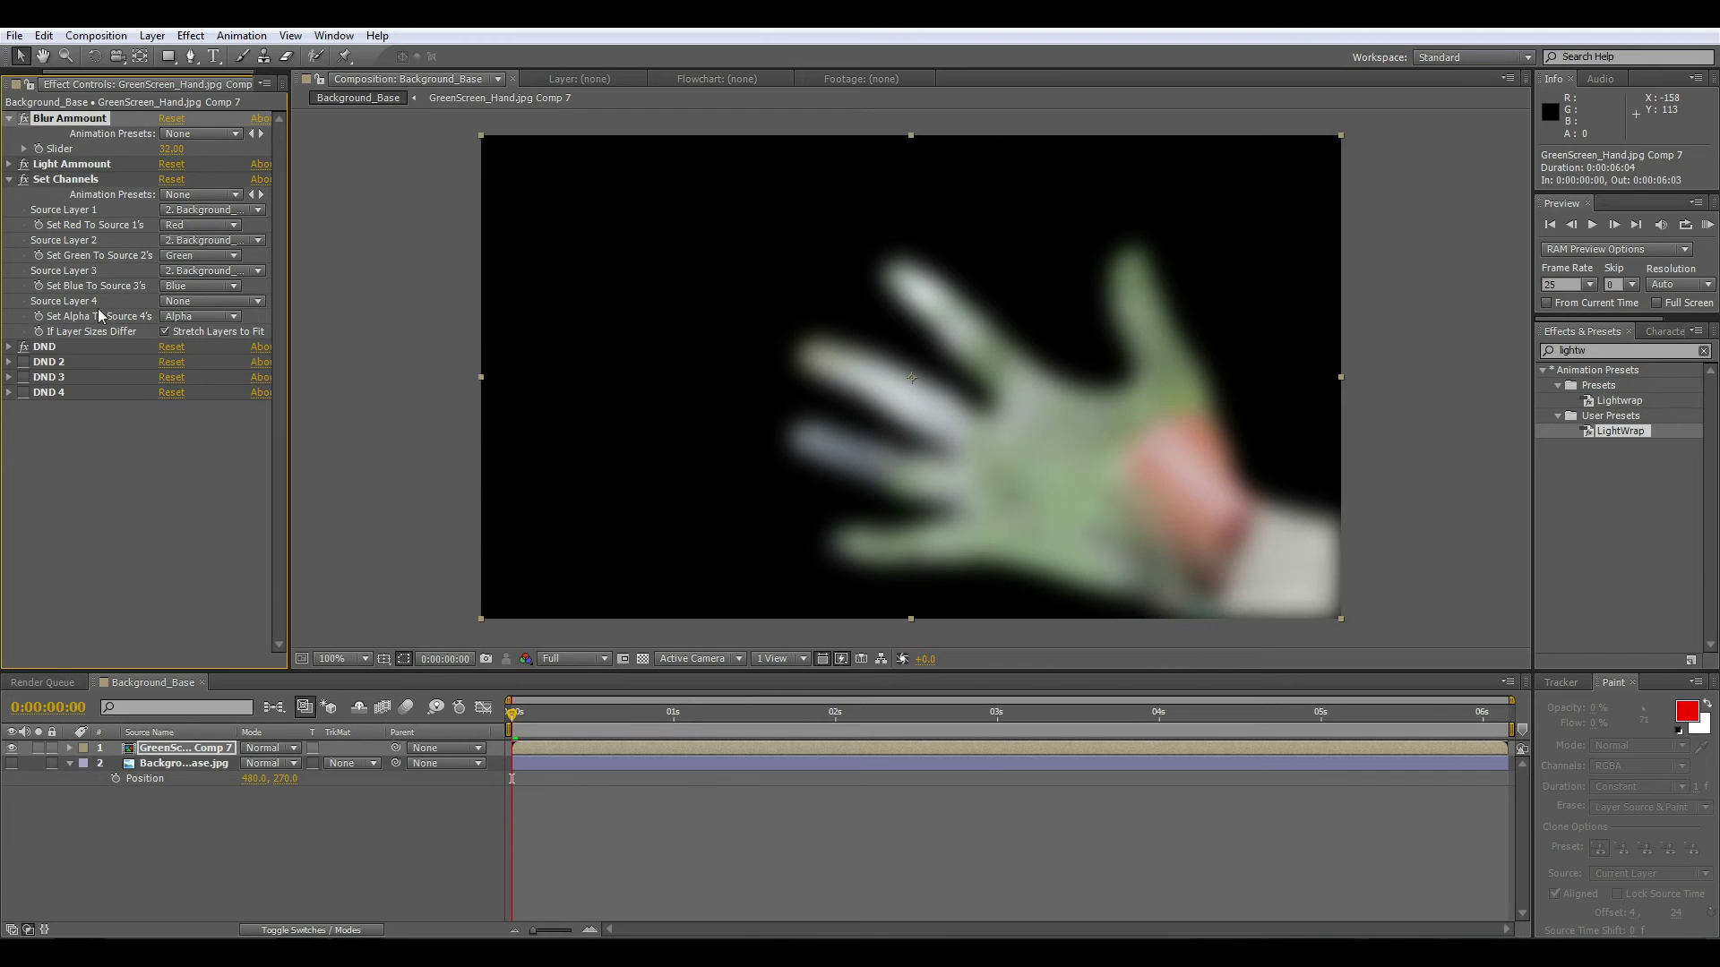
click(49, 363)
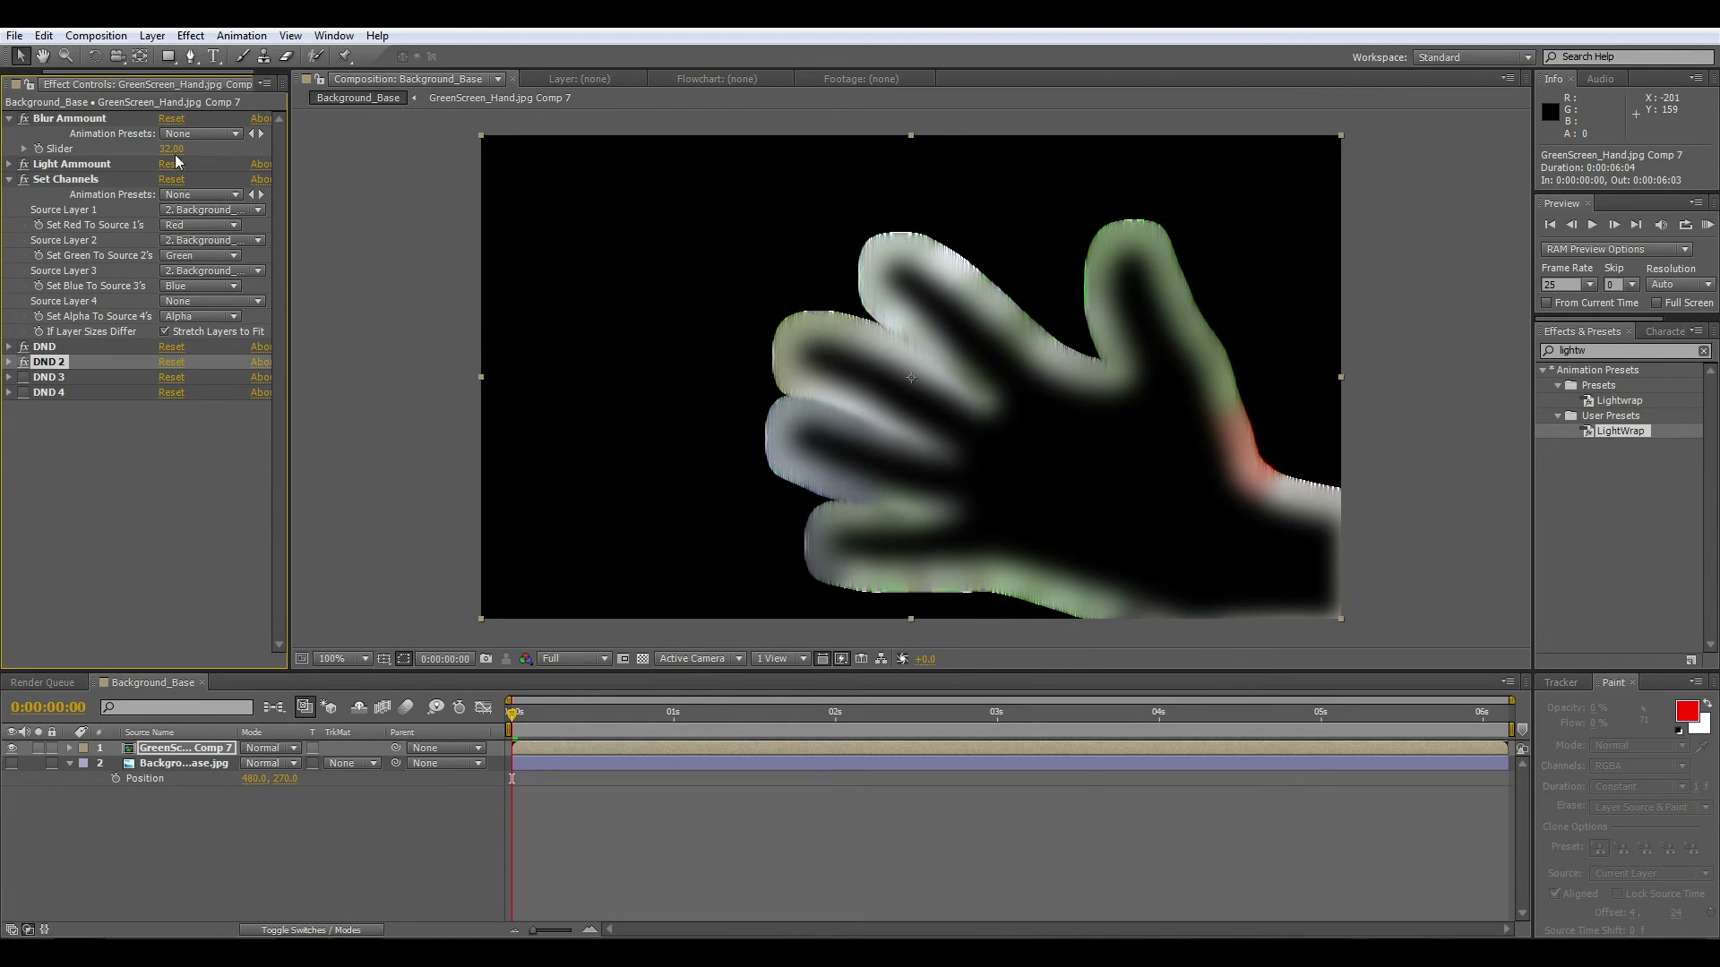
drag(175, 152, 179, 158)
click(24, 377)
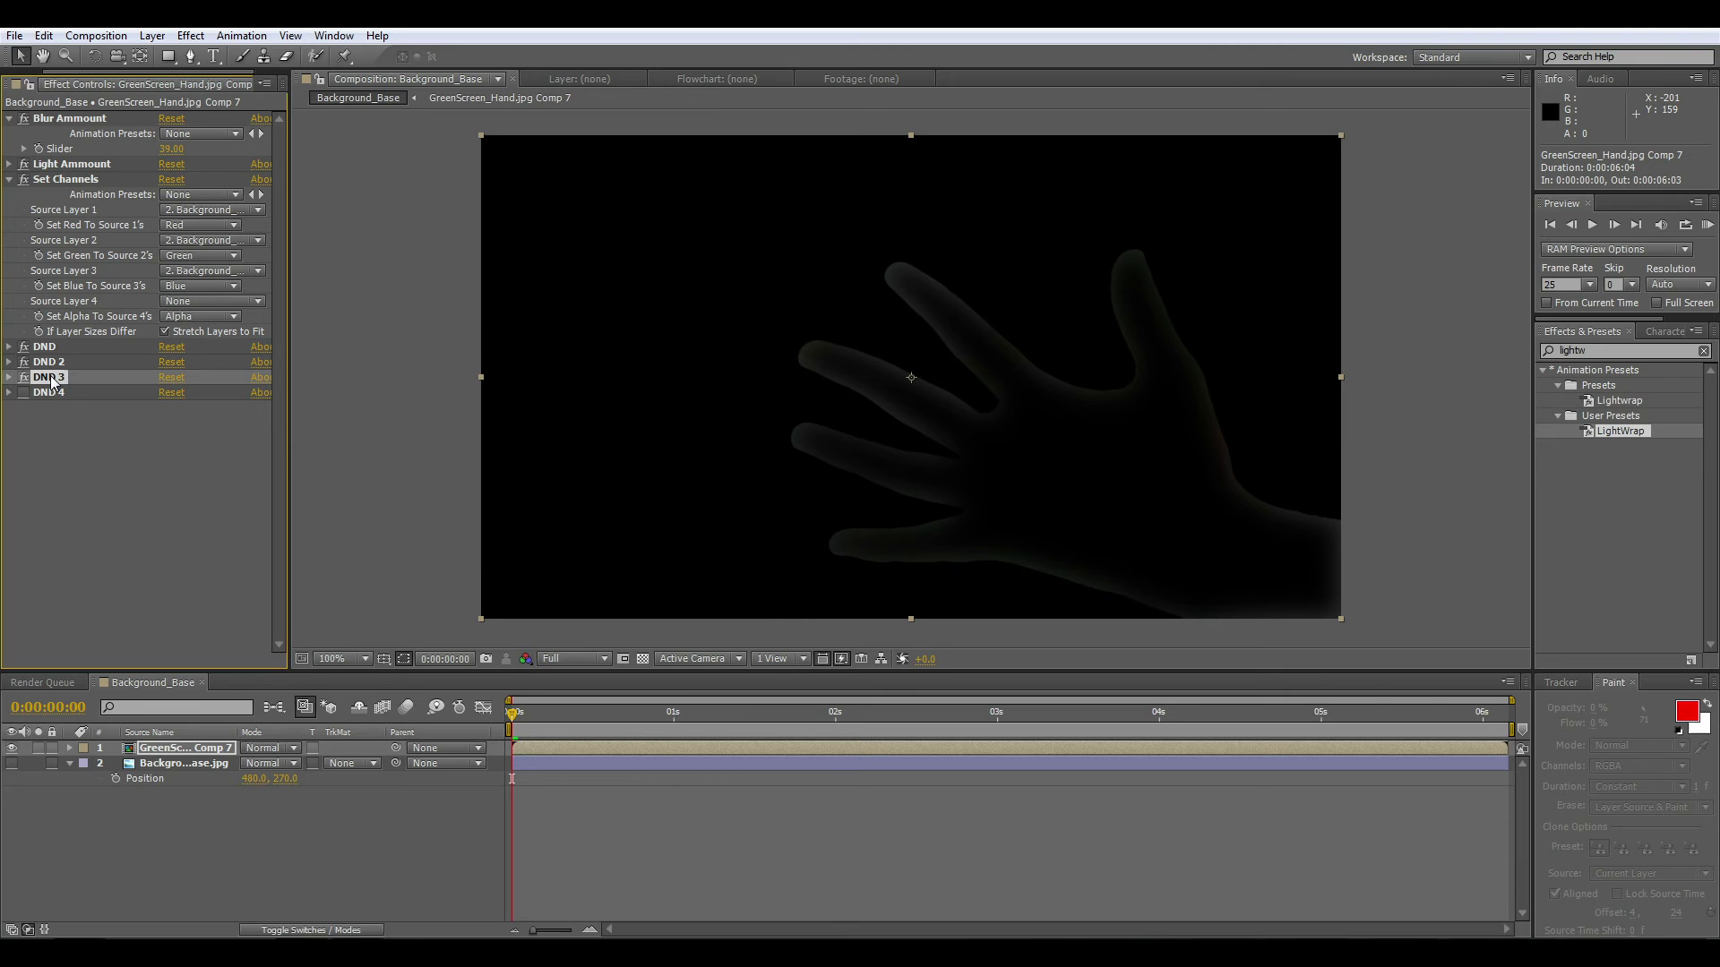
click(10, 393)
click(25, 394)
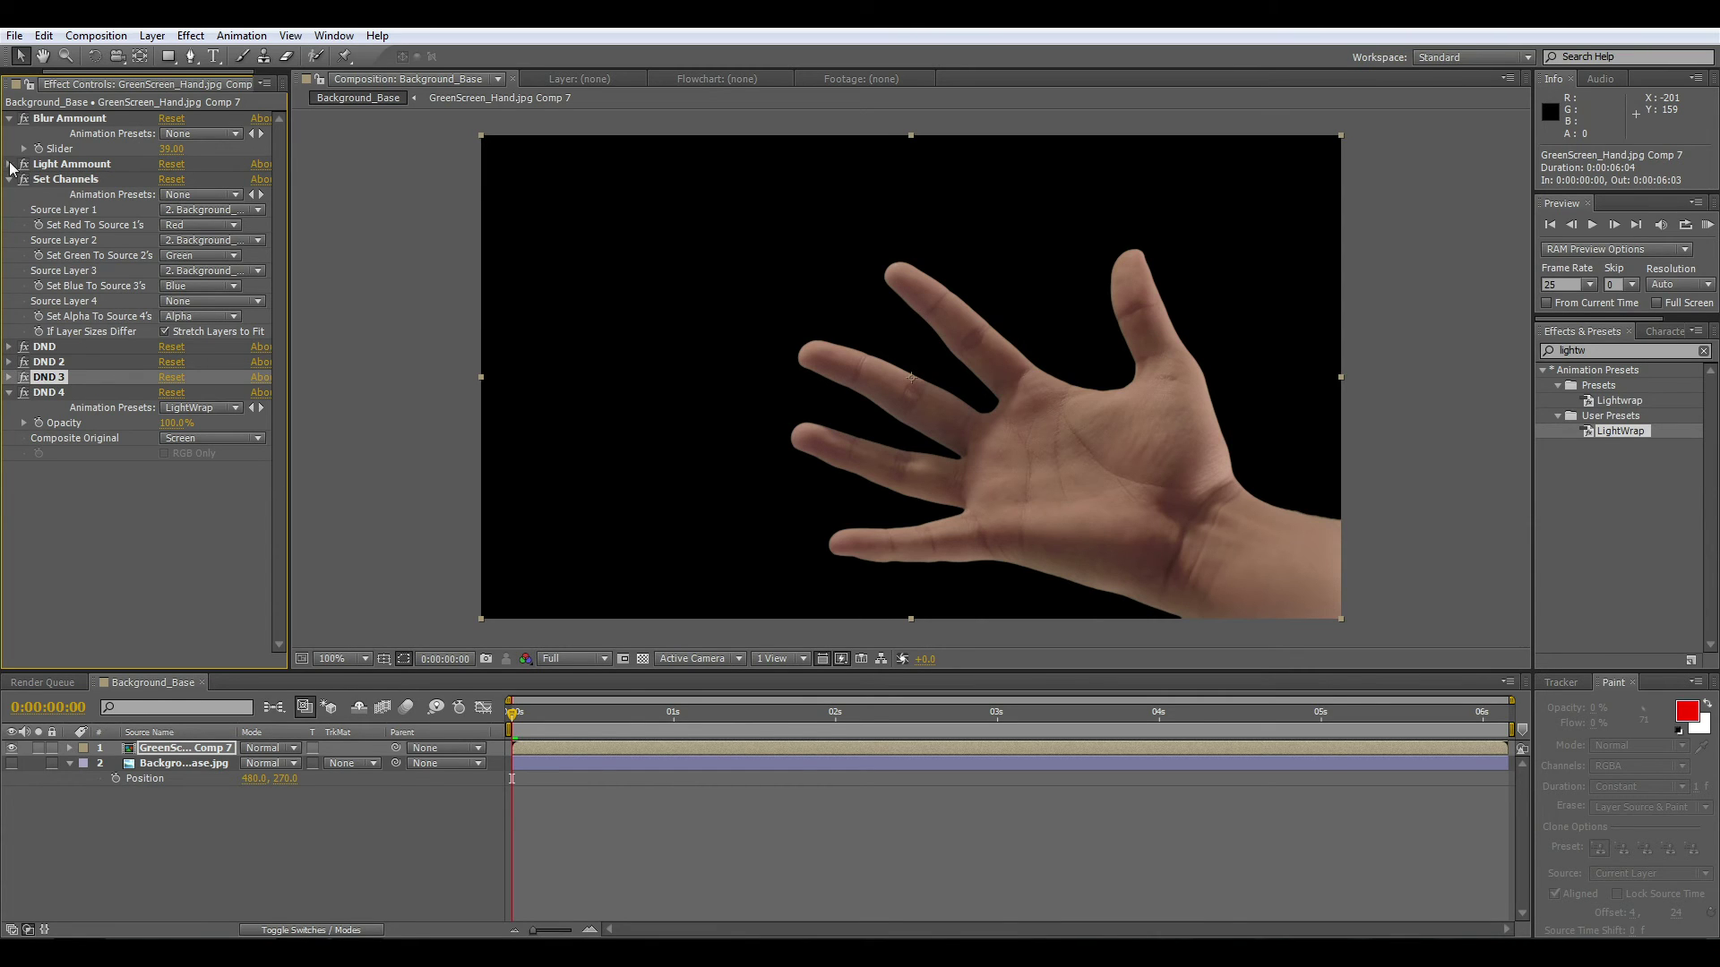
Step: Compare with all light-wrap effects off, undo, and collapse the effect settings
drag(25, 164, 27, 403)
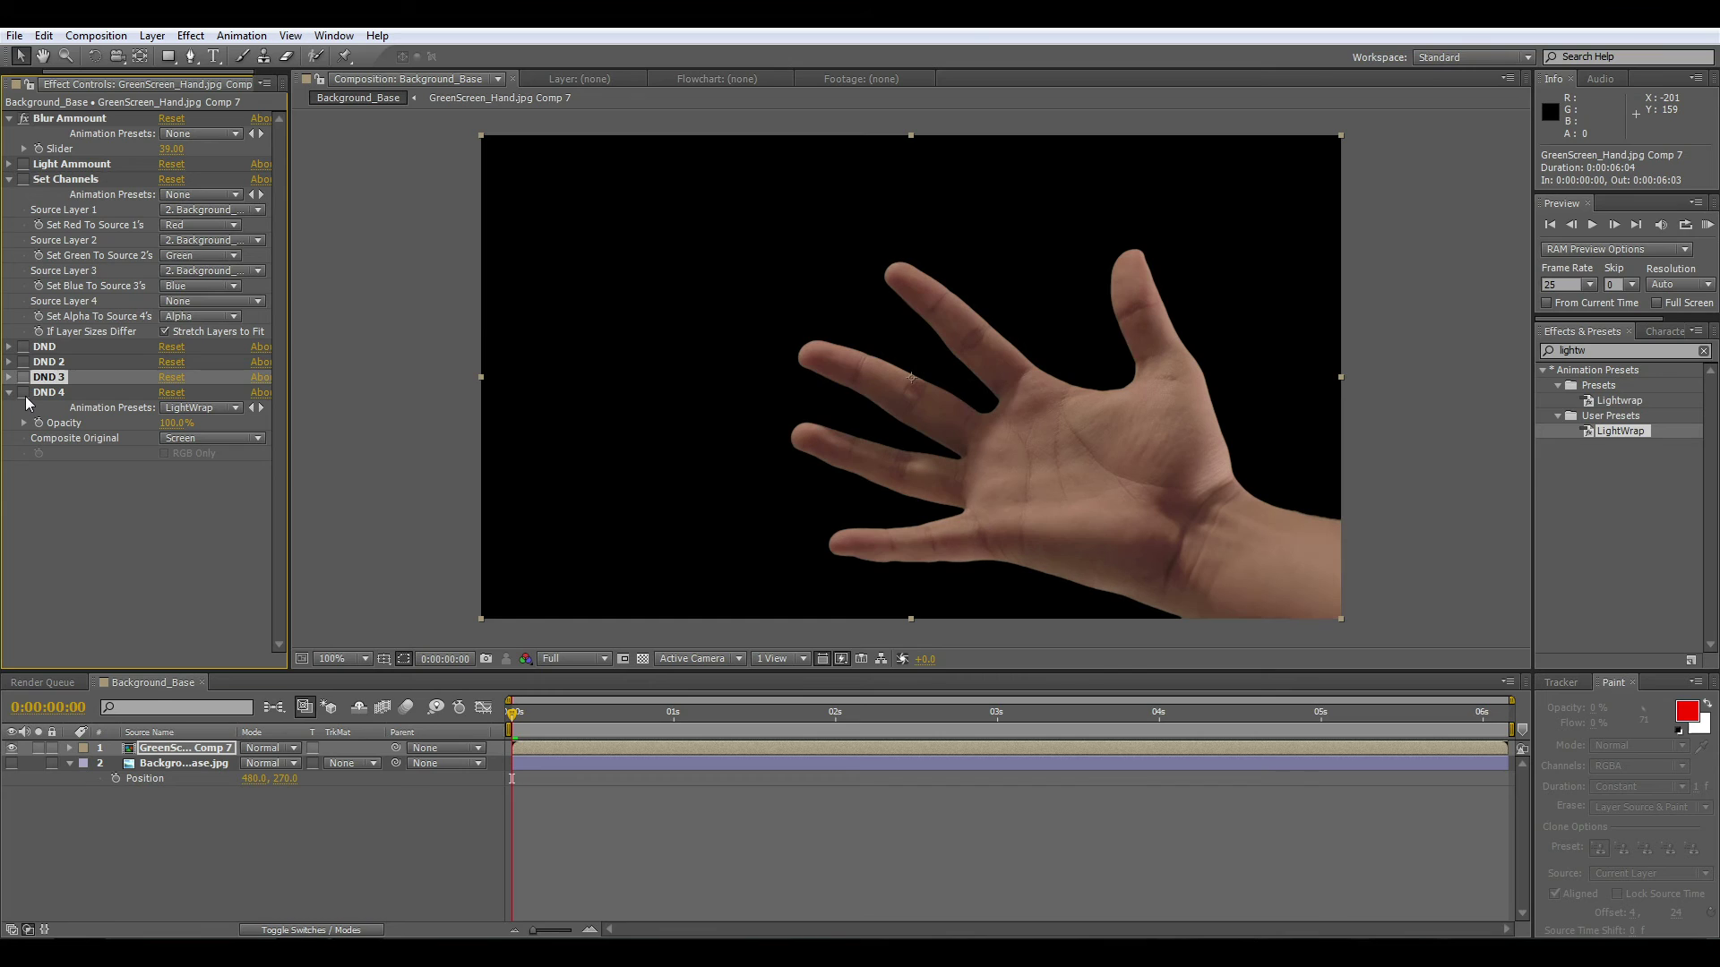
key(ctrl+z)
click(9, 393)
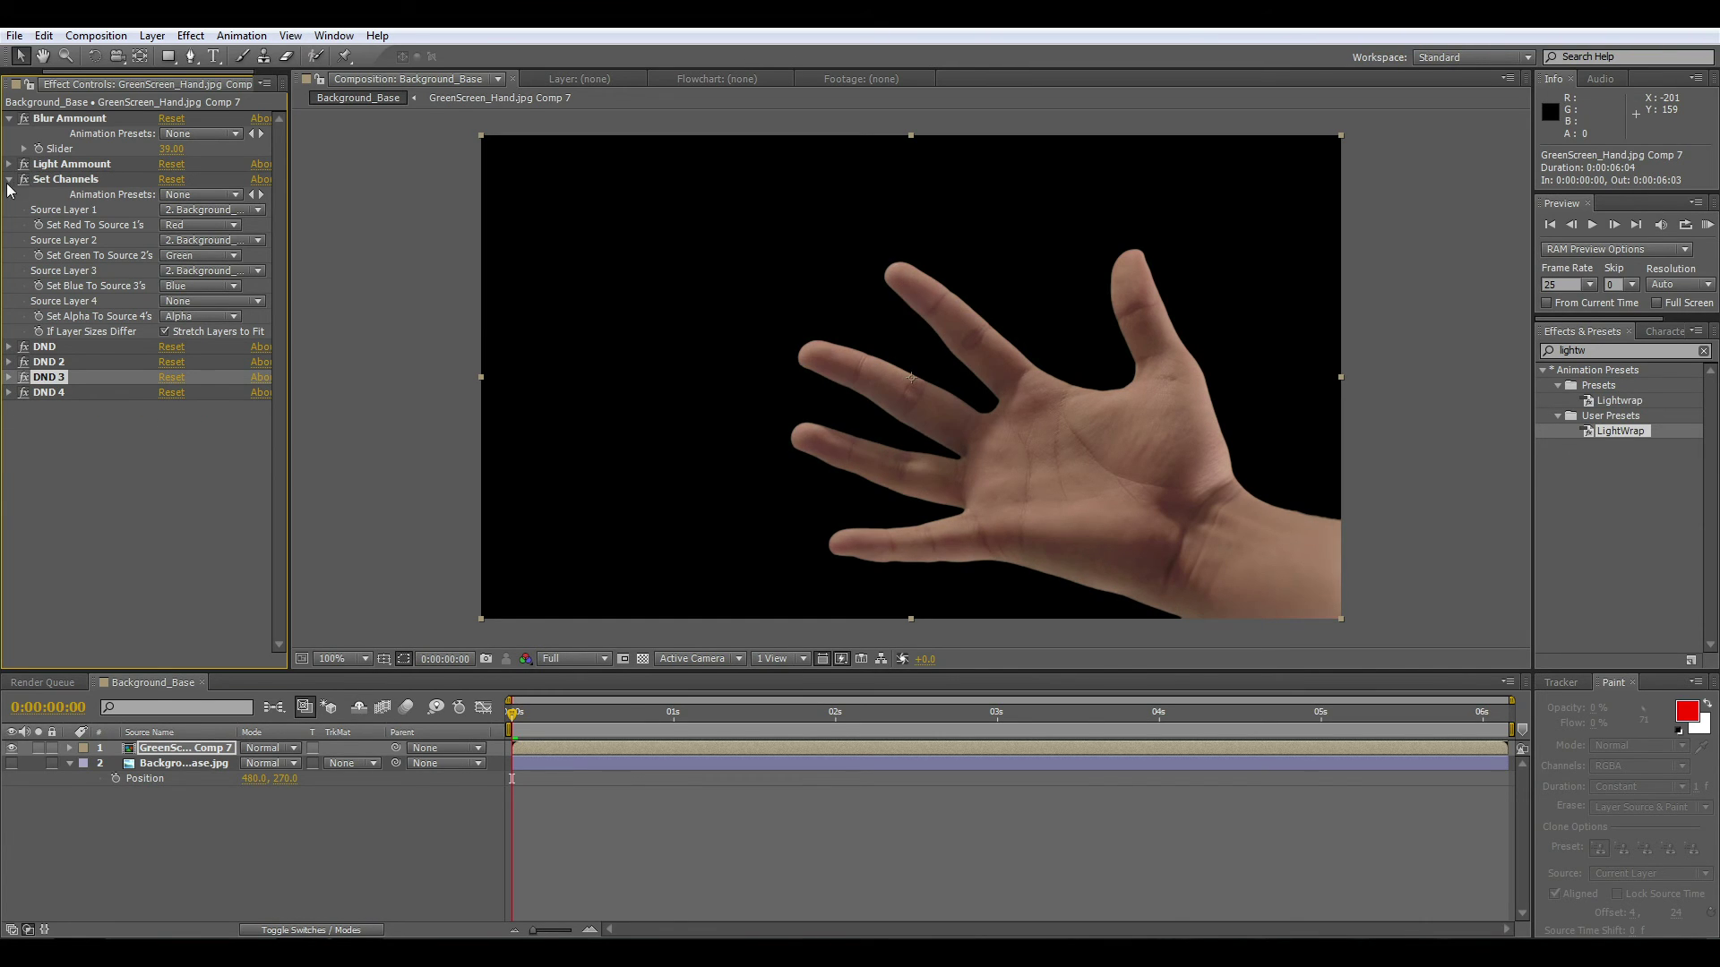
click(10, 181)
click(87, 269)
click(9, 119)
Step: Expand Set Channels and DND 1–4 in Effect Controls
click(9, 148)
click(67, 148)
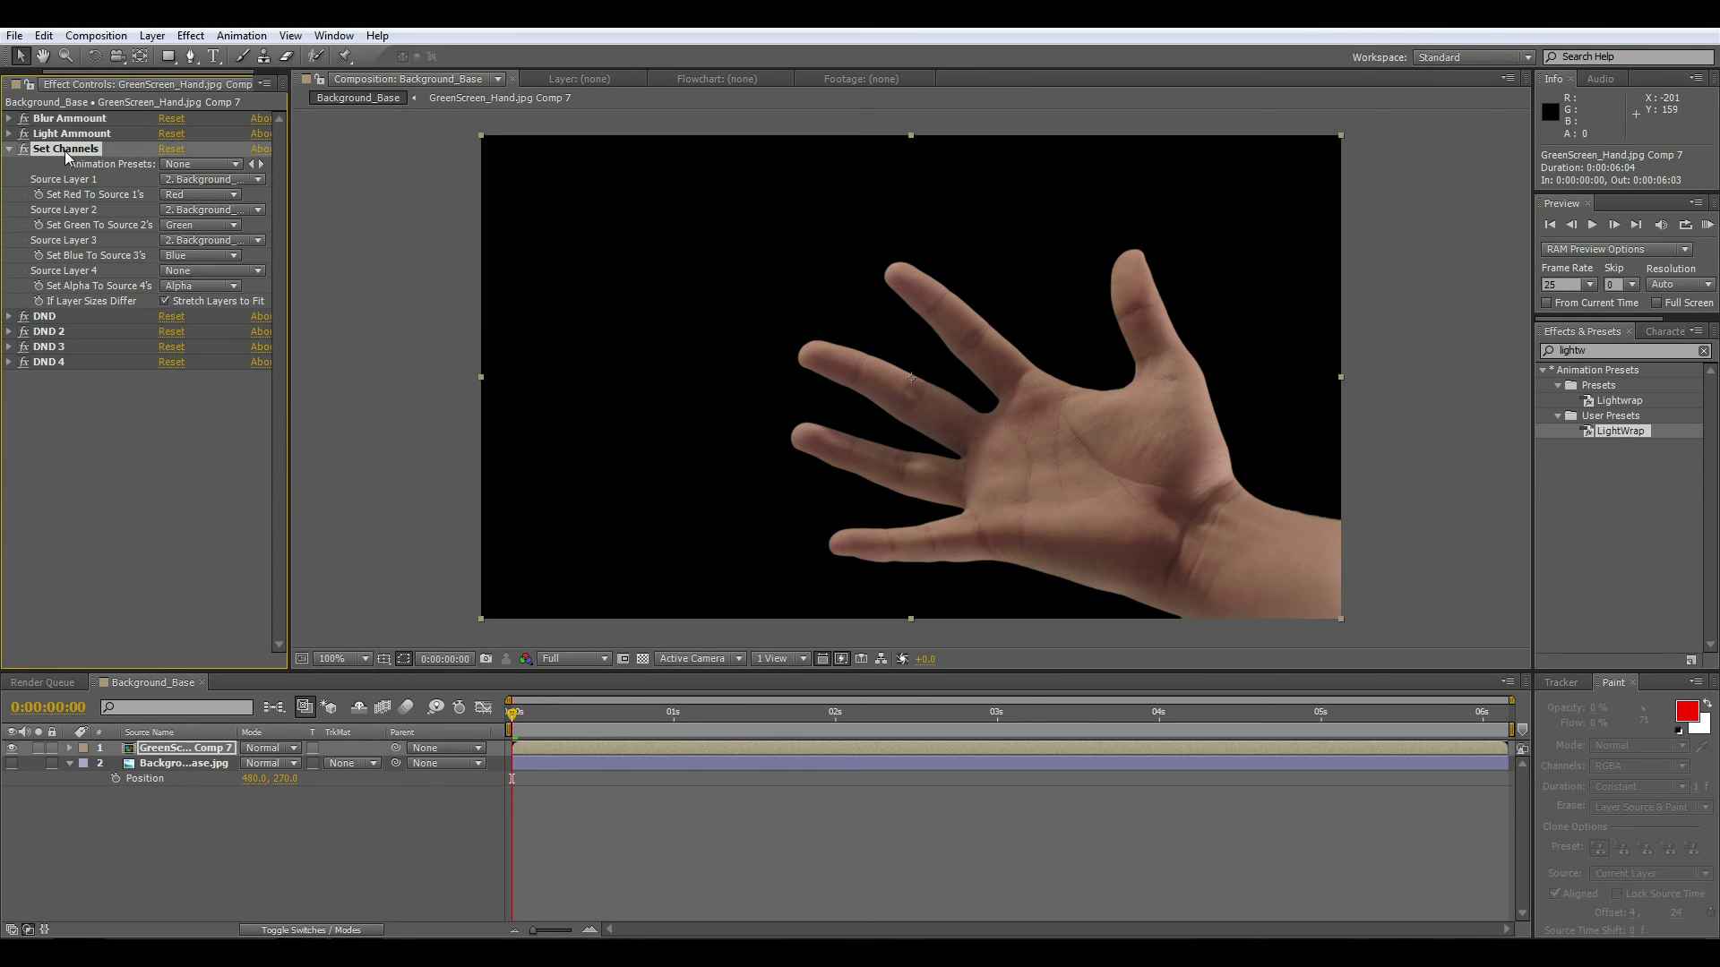
click(9, 316)
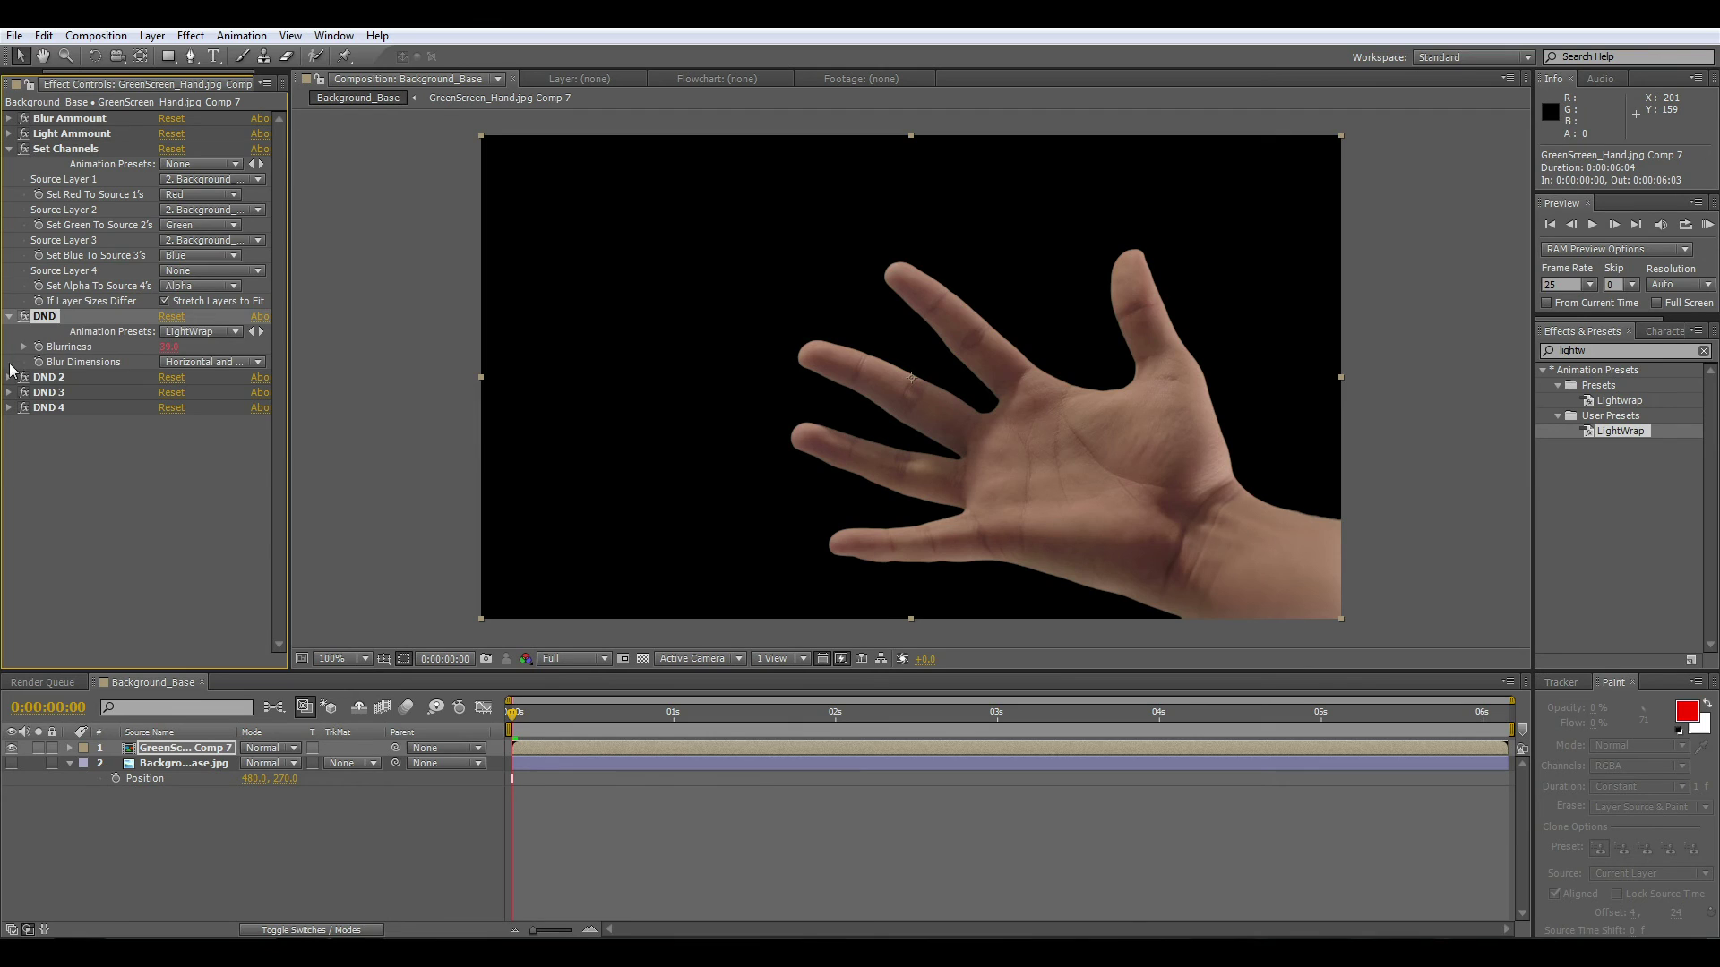
click(9, 378)
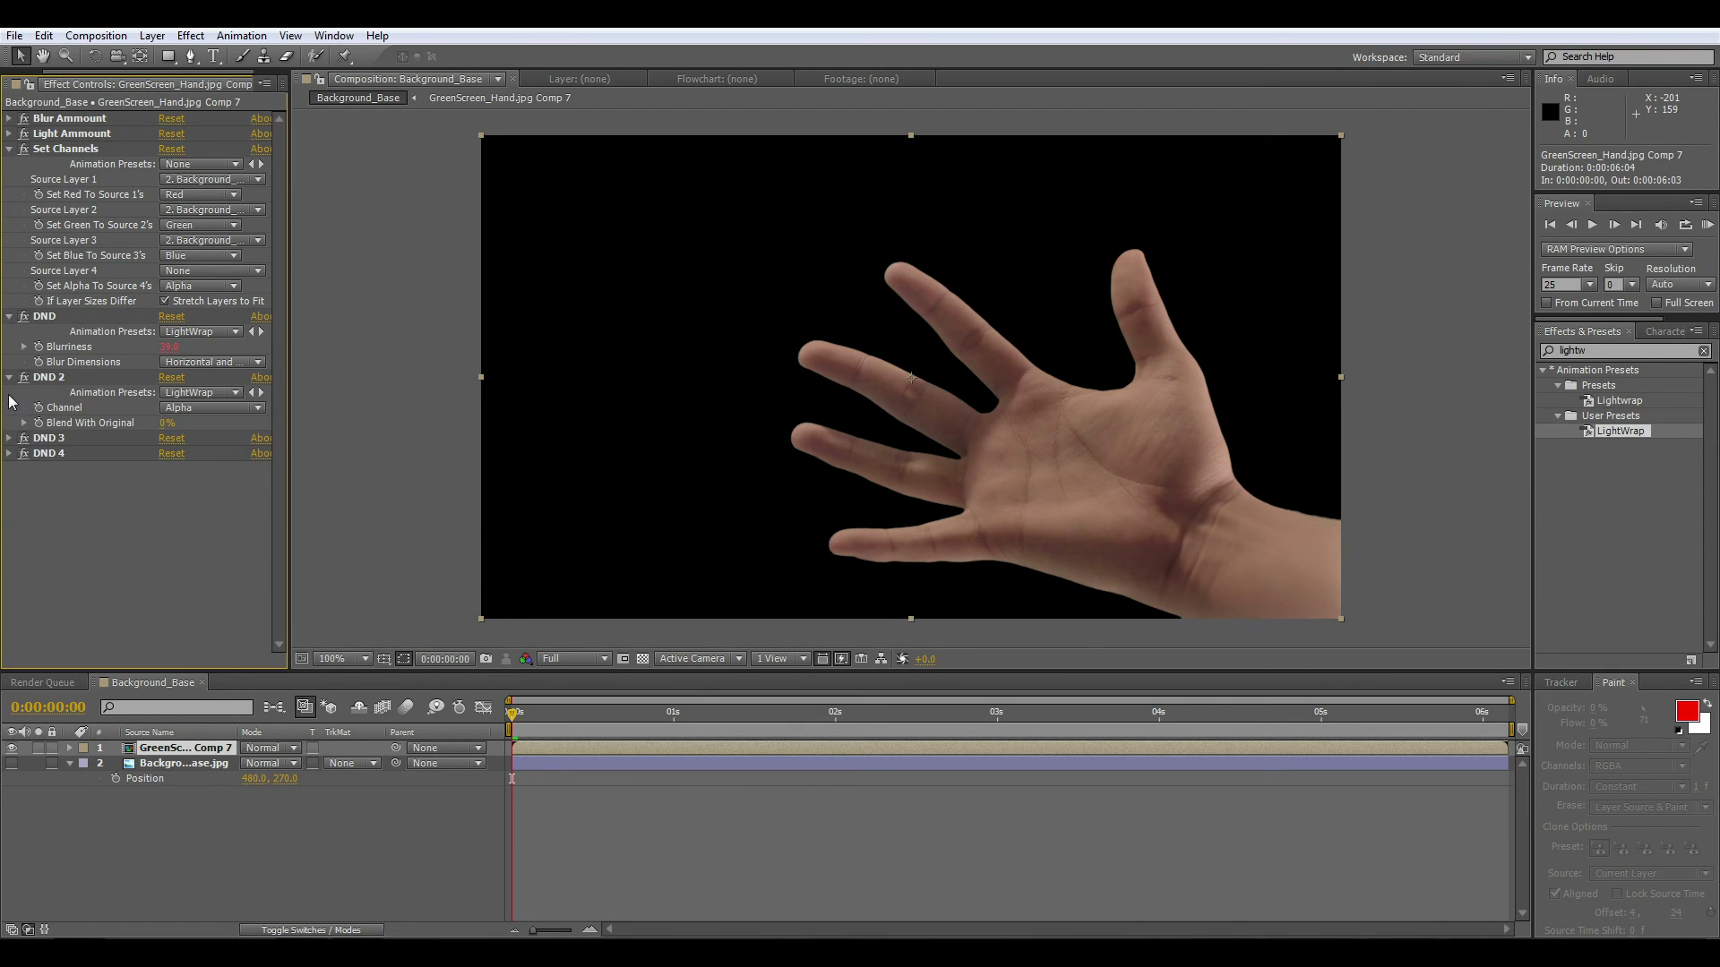
click(10, 439)
click(10, 515)
Step: Keep DND 2 on Alpha and DND 3 on Stencil Alpha; try Add, then Screen, for DND 4
click(186, 409)
click(242, 685)
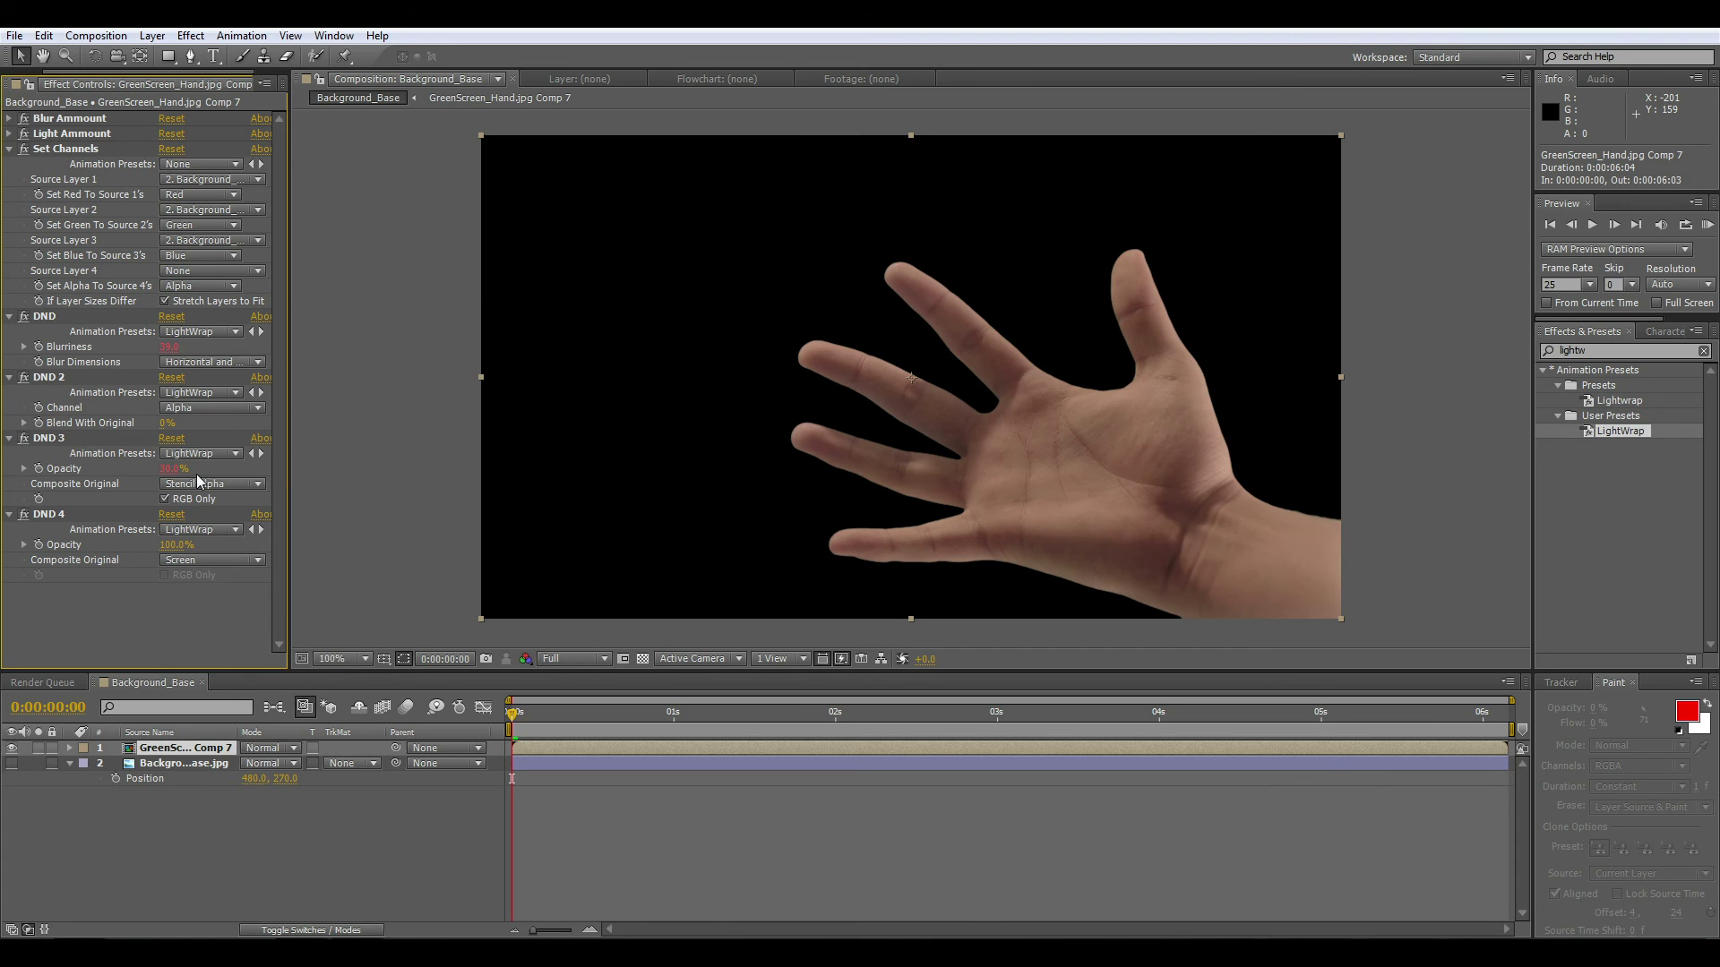
click(207, 484)
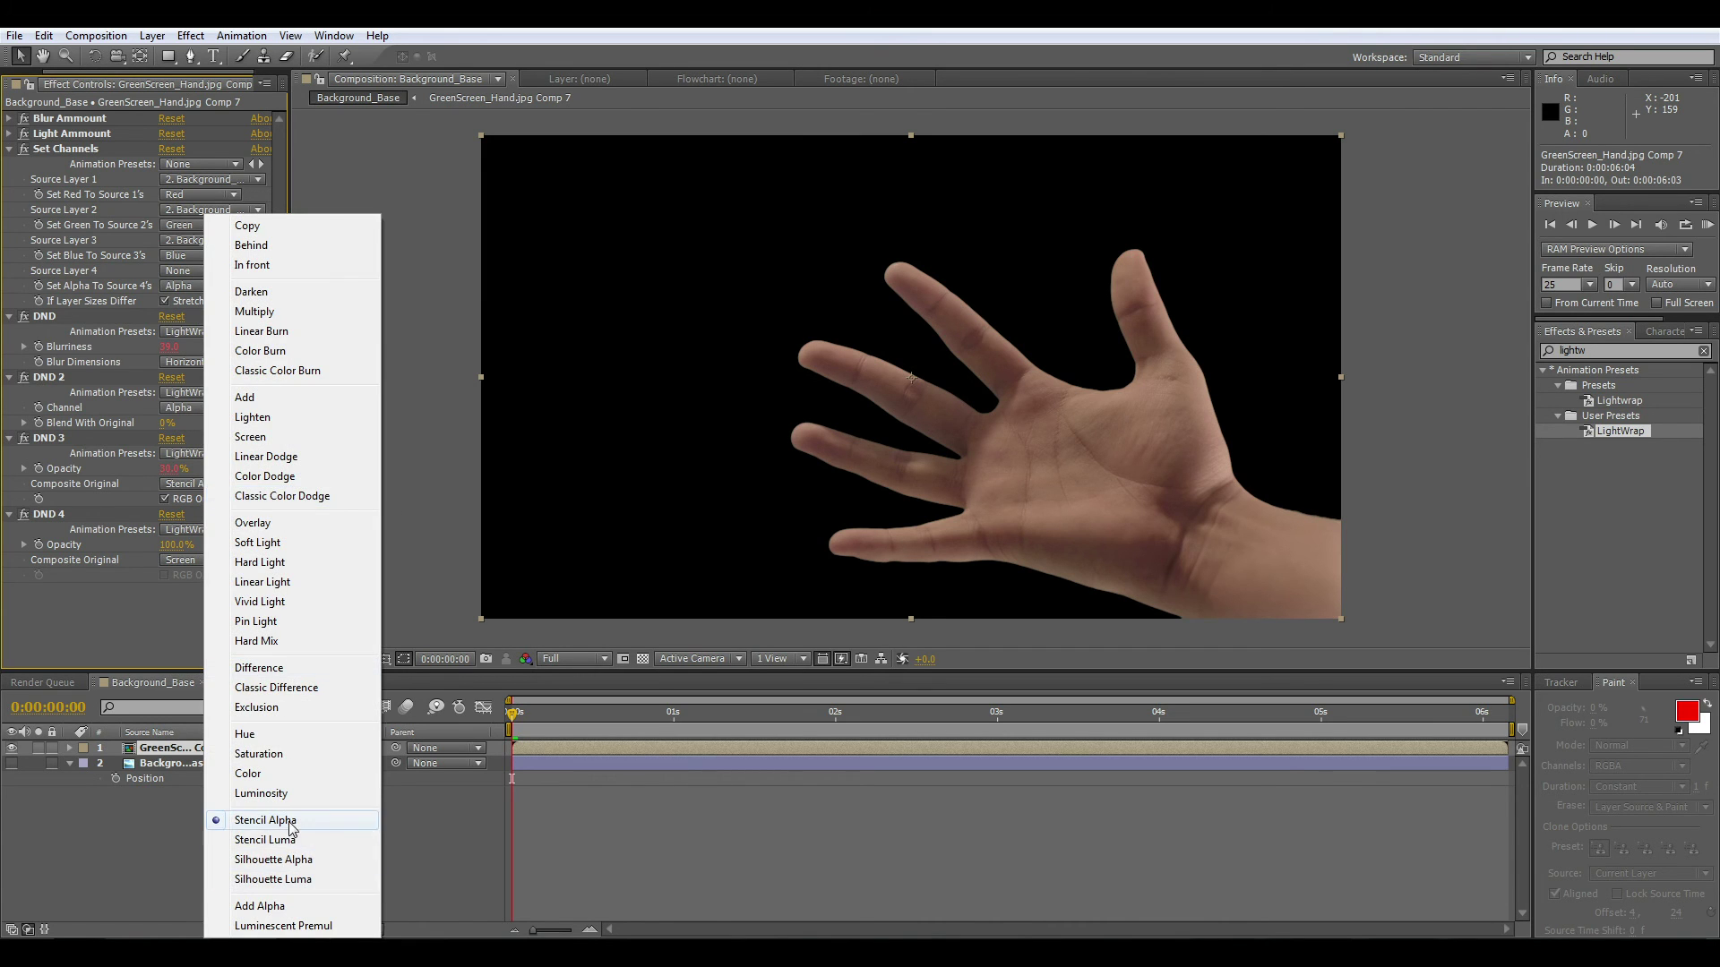
click(229, 818)
click(206, 562)
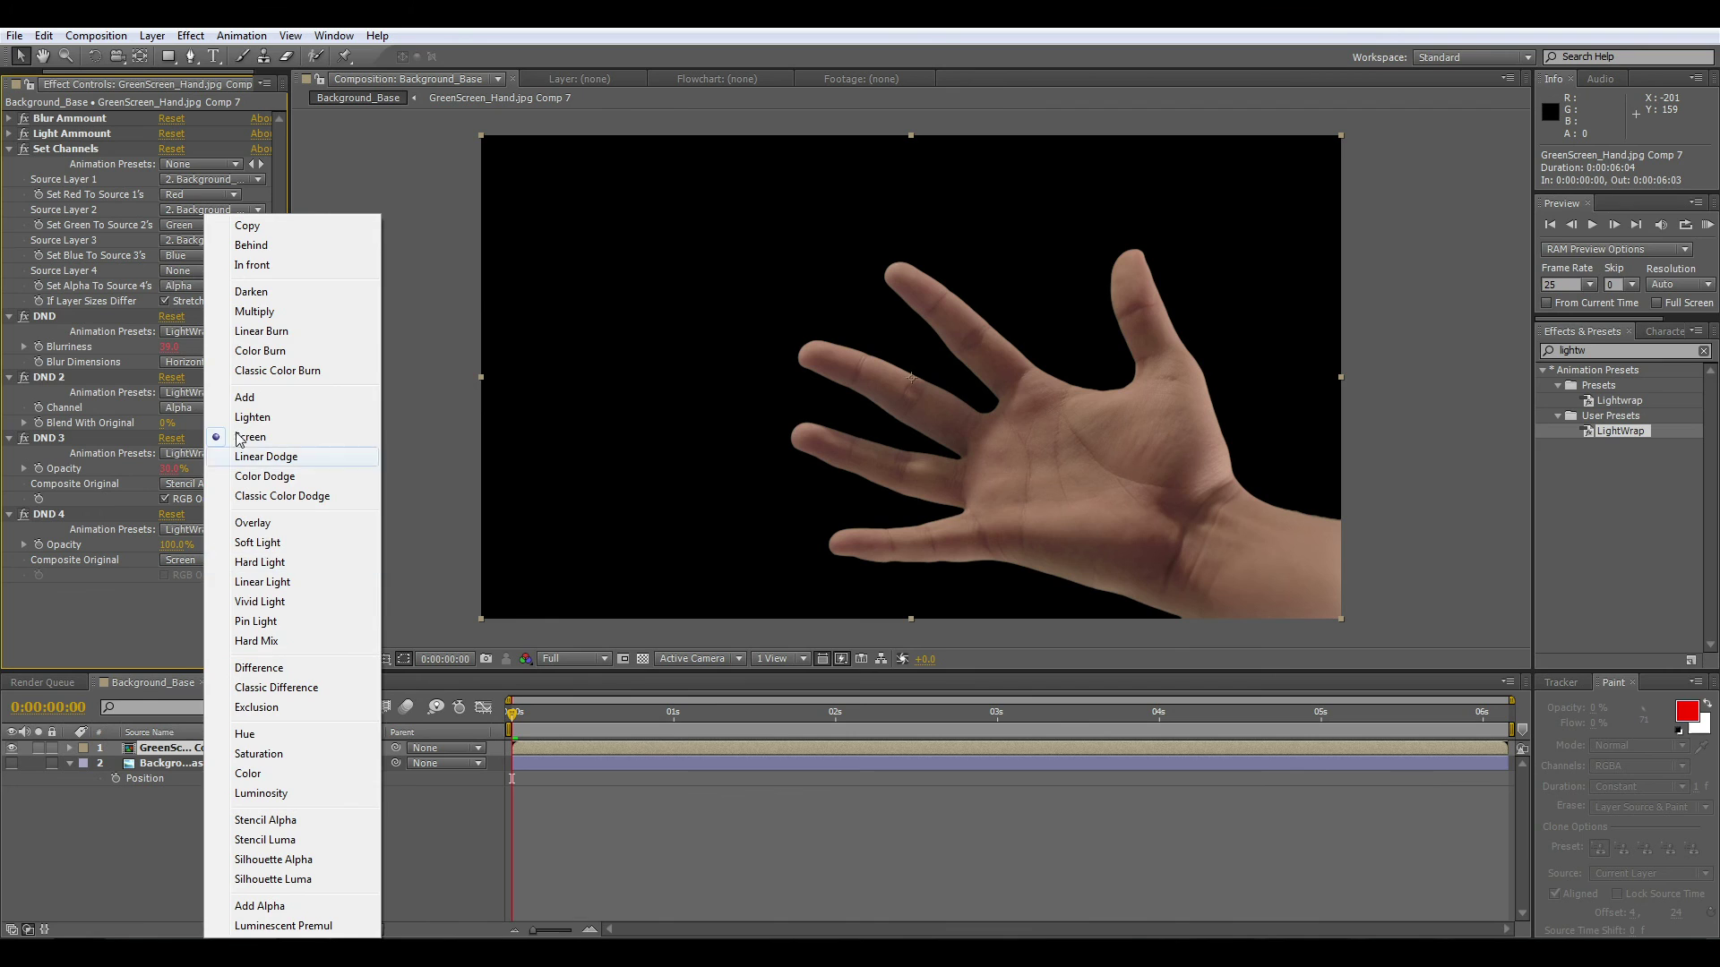
click(240, 398)
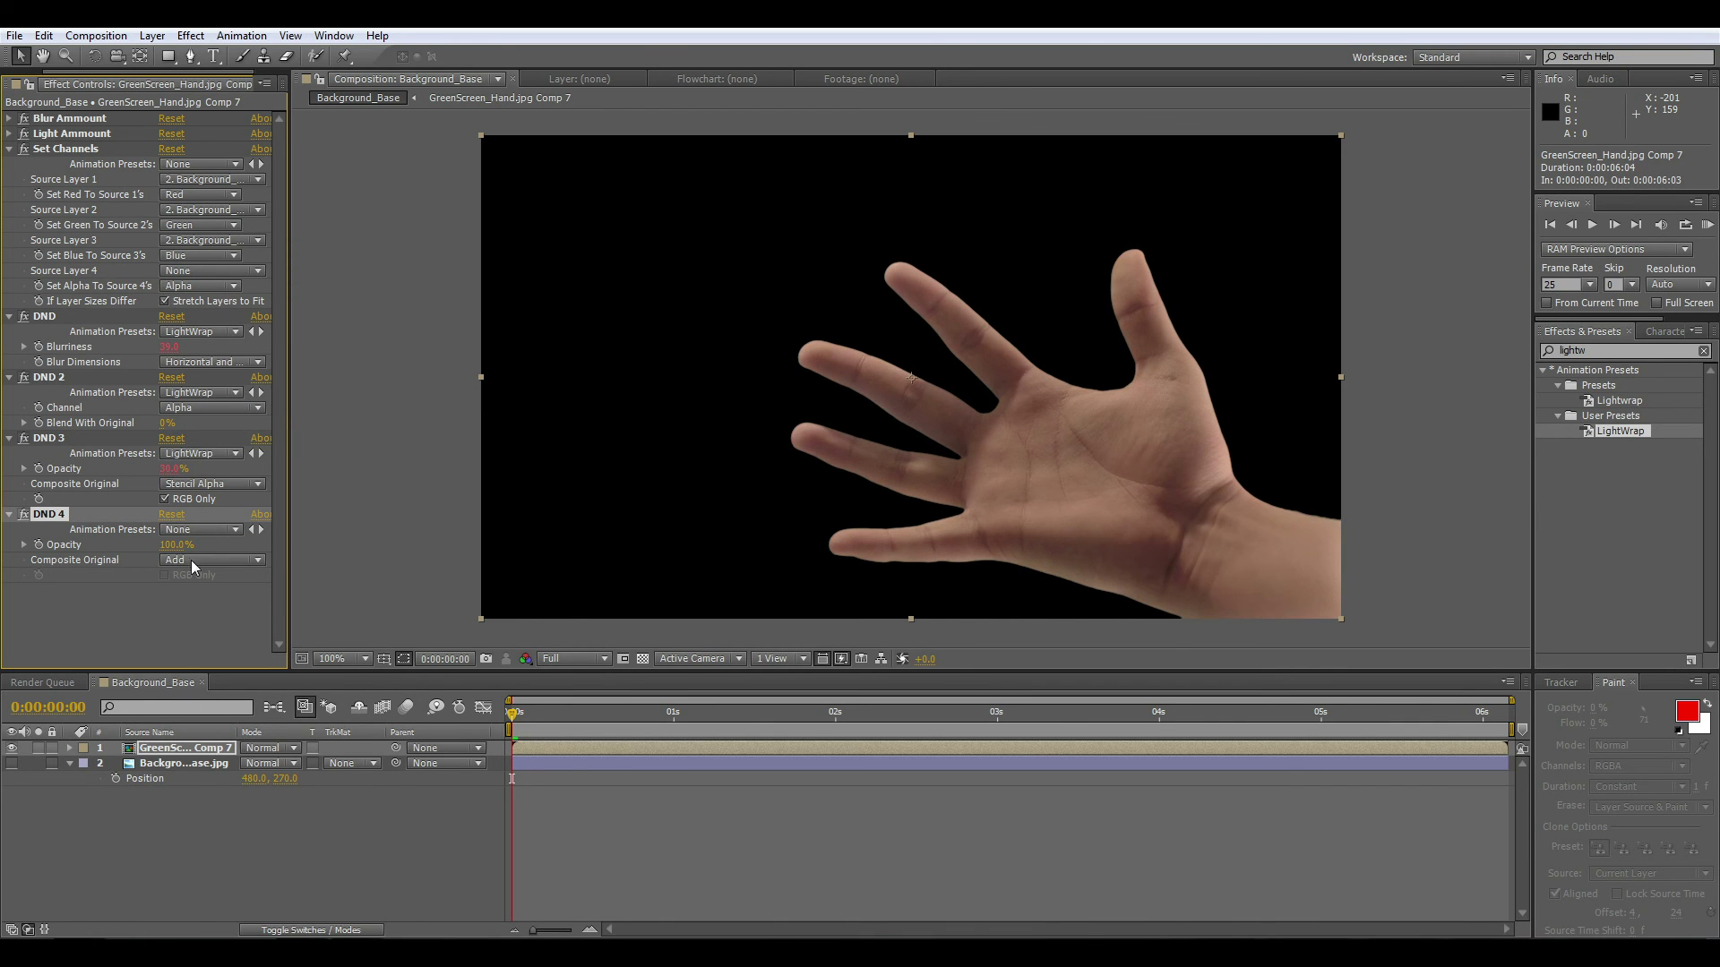
click(191, 561)
click(252, 438)
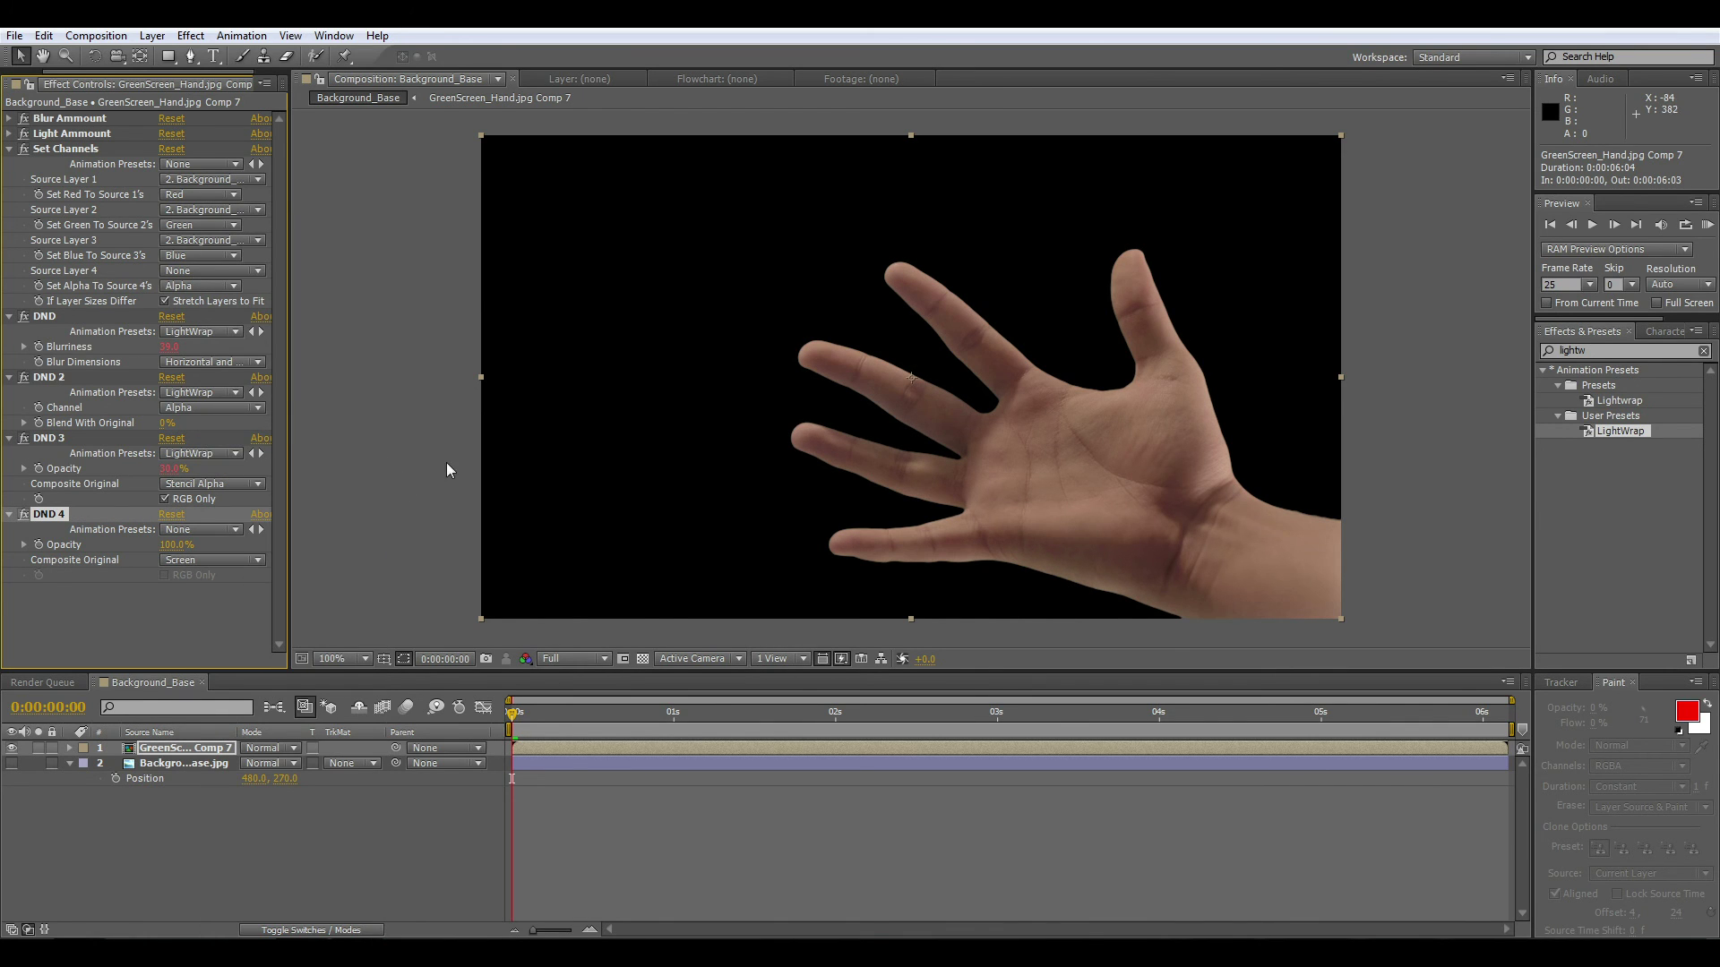
Step: Clear the effects search, unhide the garden background layer, and show the Project panel
double_click(1615, 349)
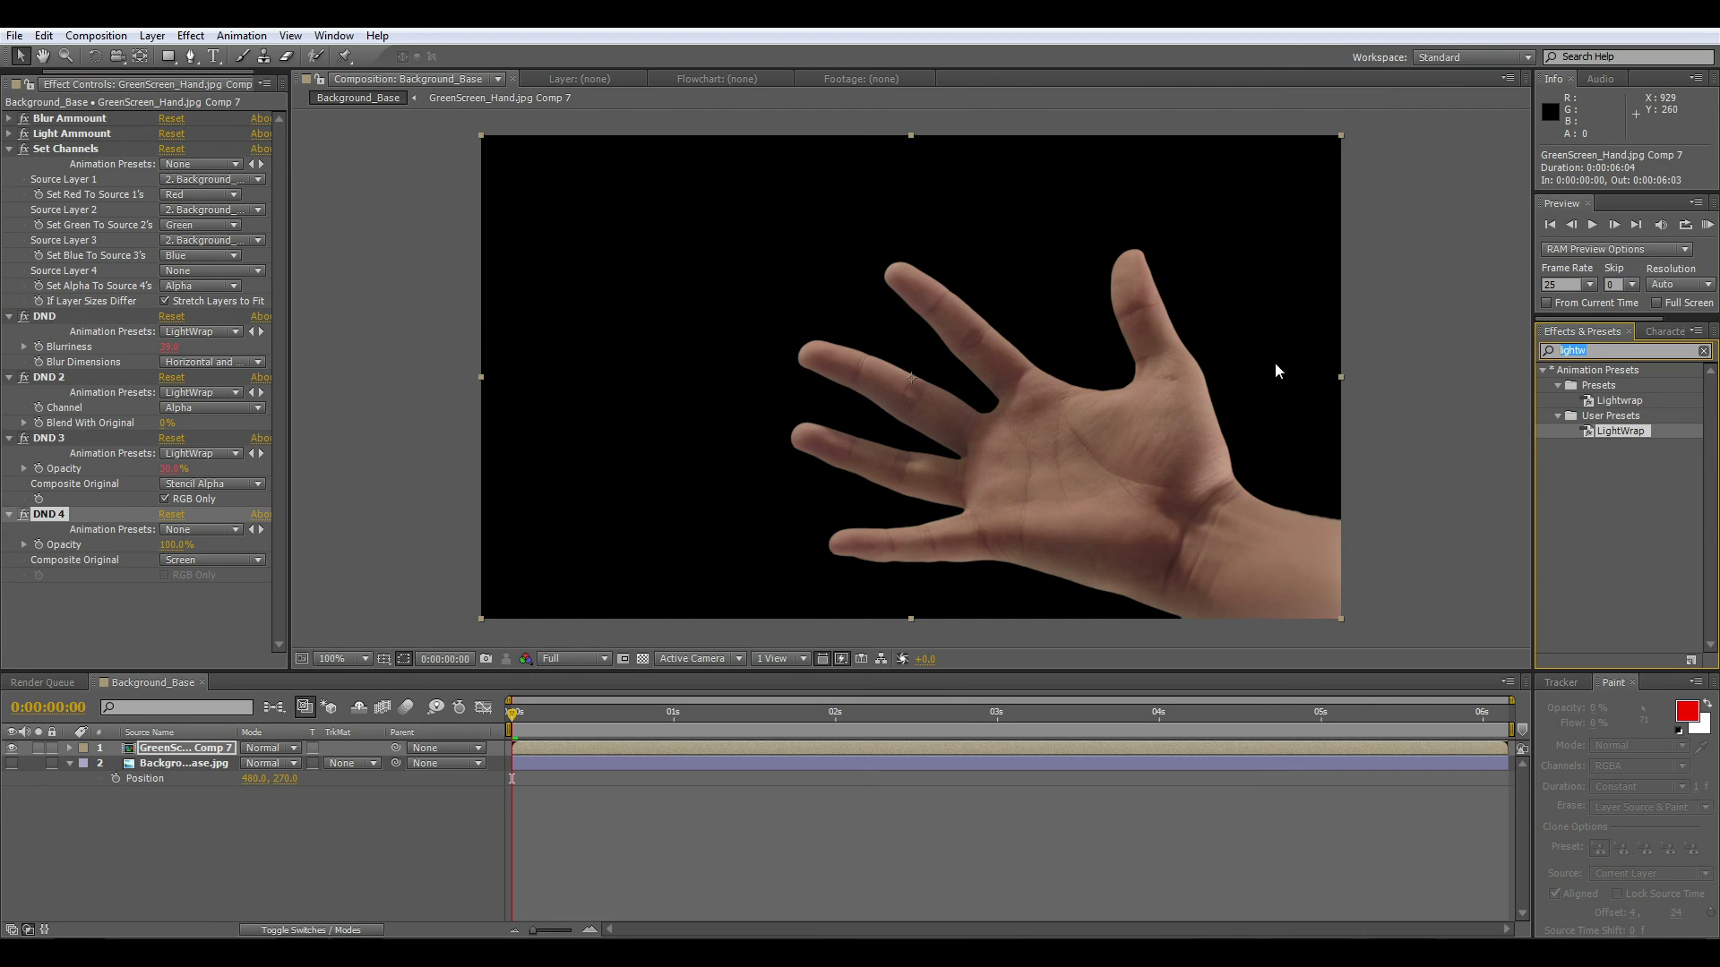
key(BackSpace)
click(12, 764)
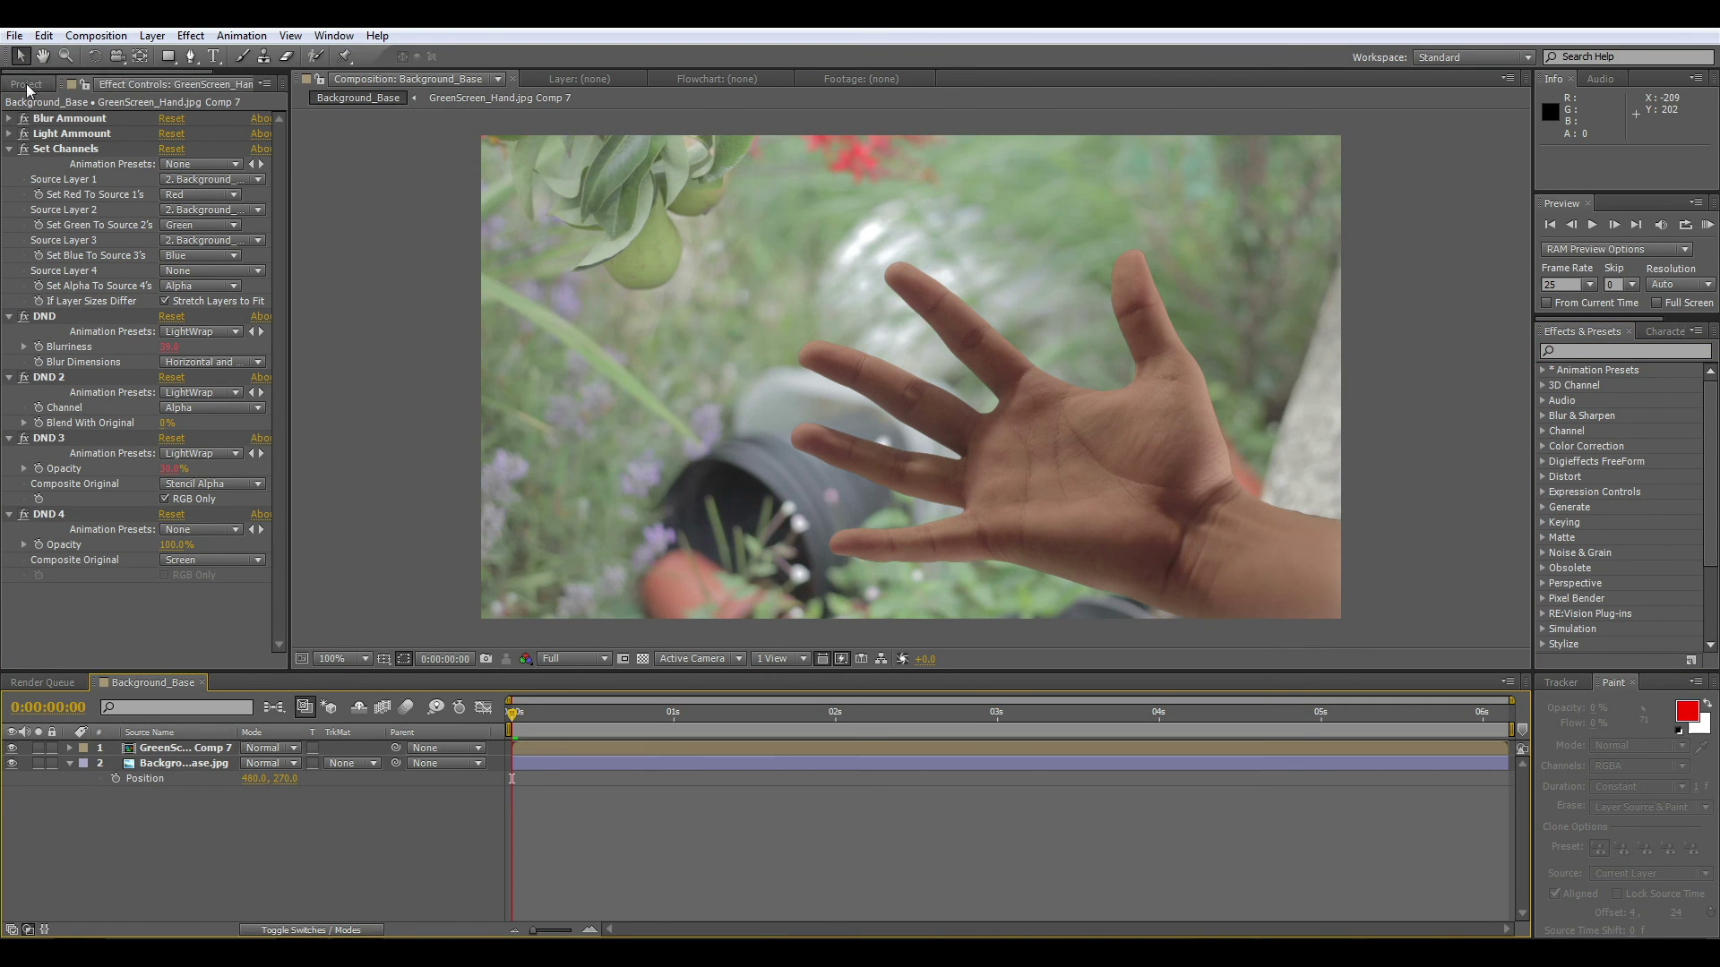
click(27, 85)
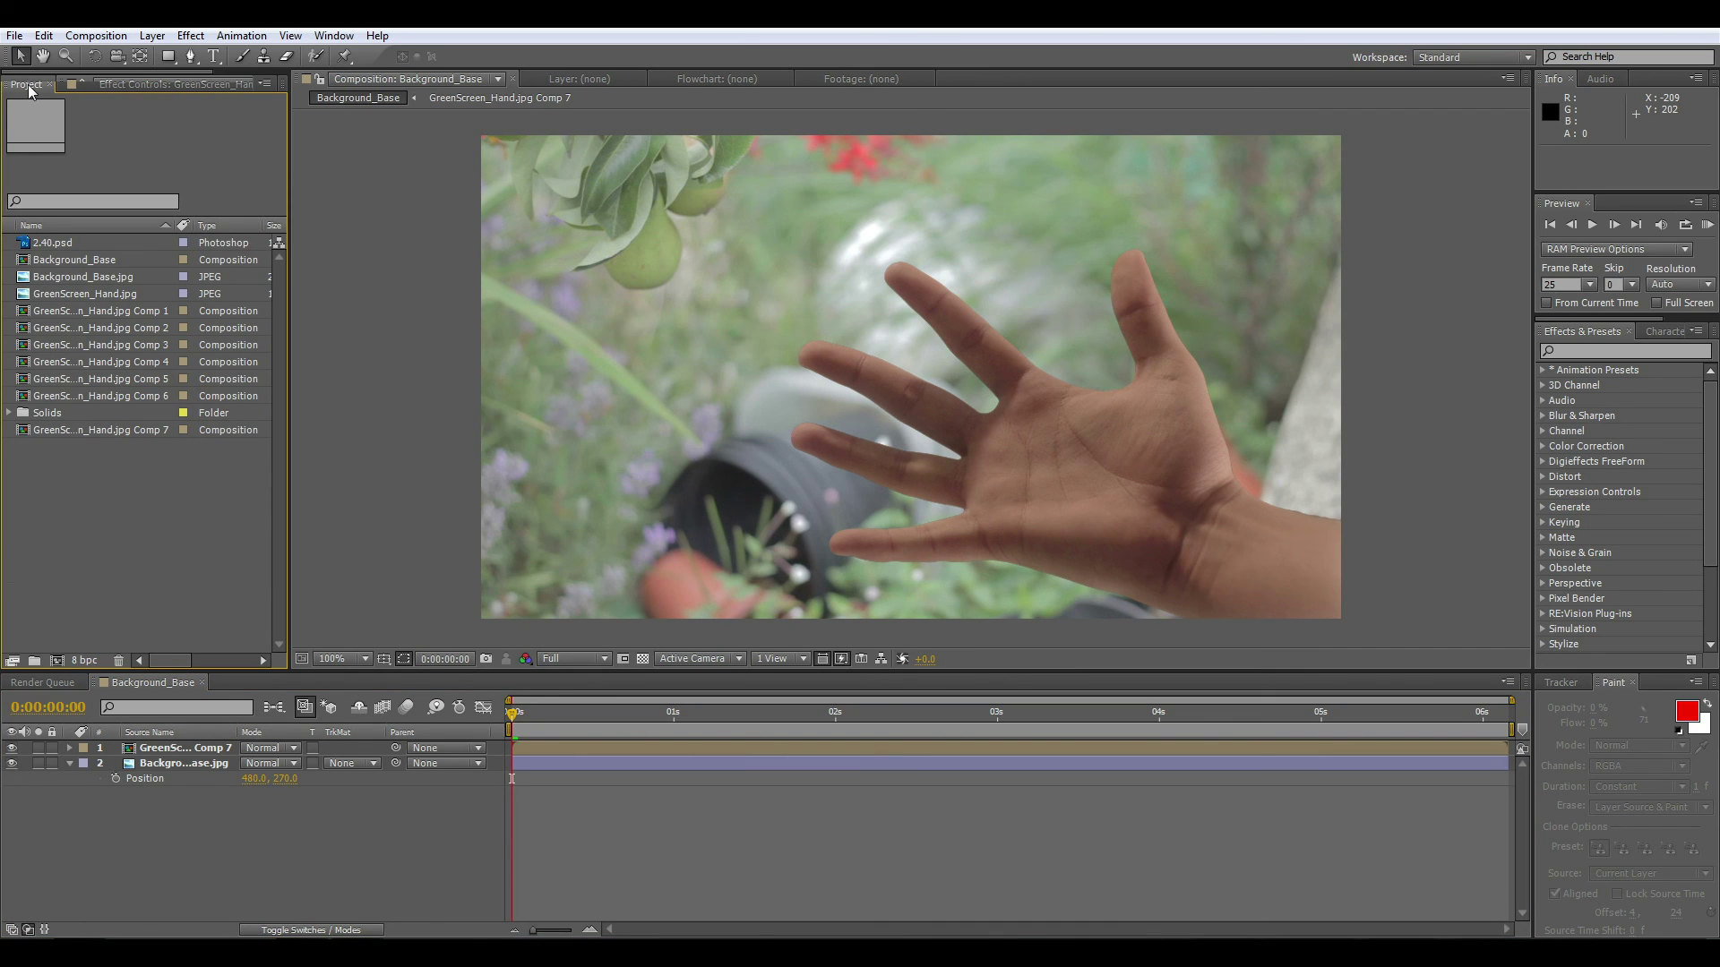